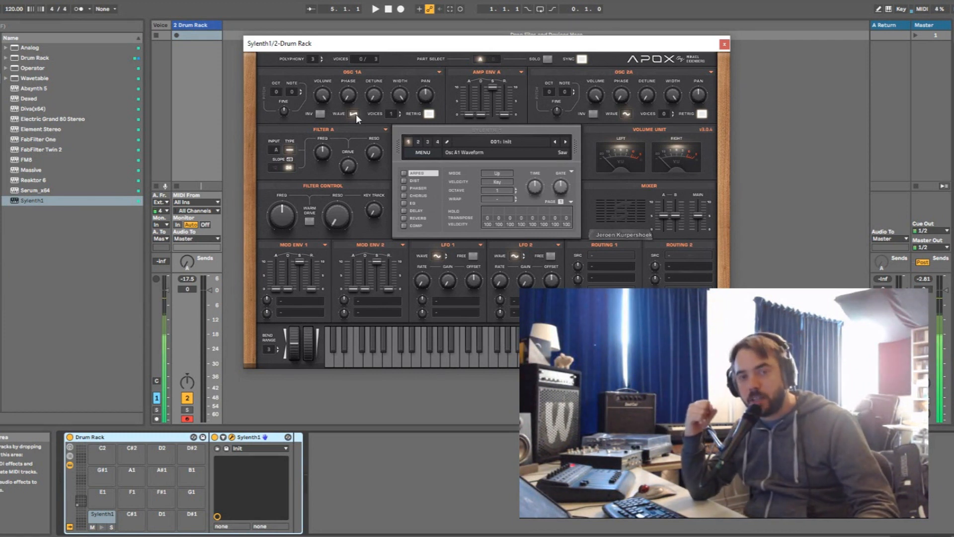
- Set oscillator 1A's waveform to Sine and route Mod Env 1's first destination to Pitch A with an amount of about 3.1
click(354, 114)
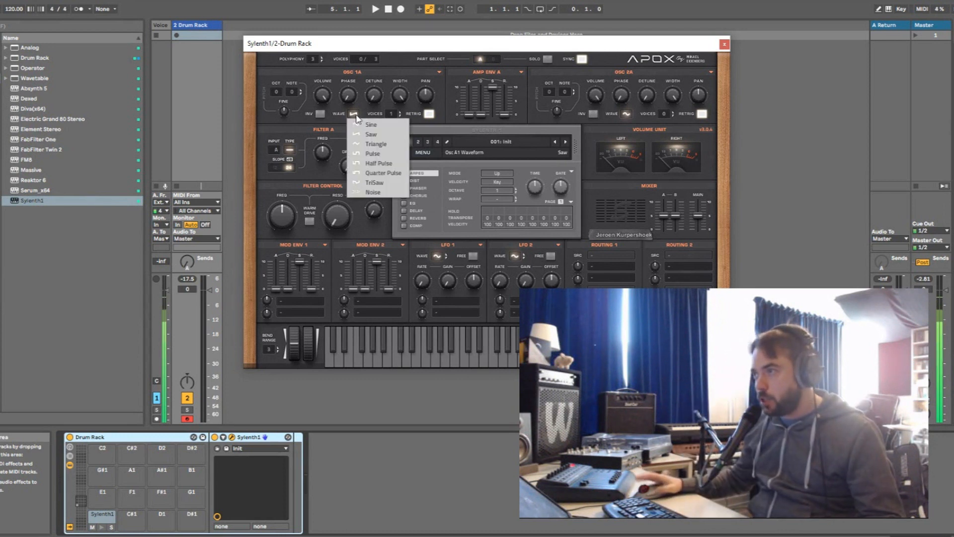
click(365, 126)
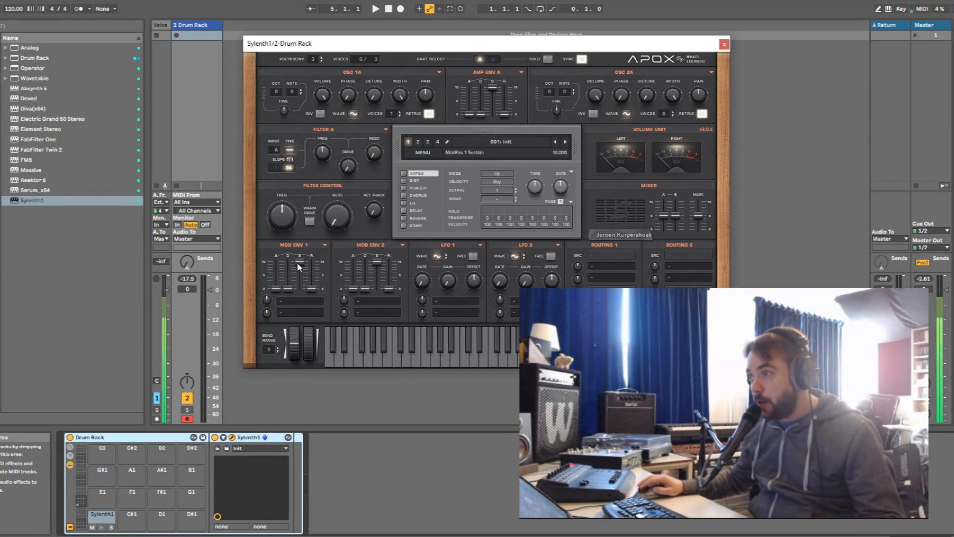
click(297, 302)
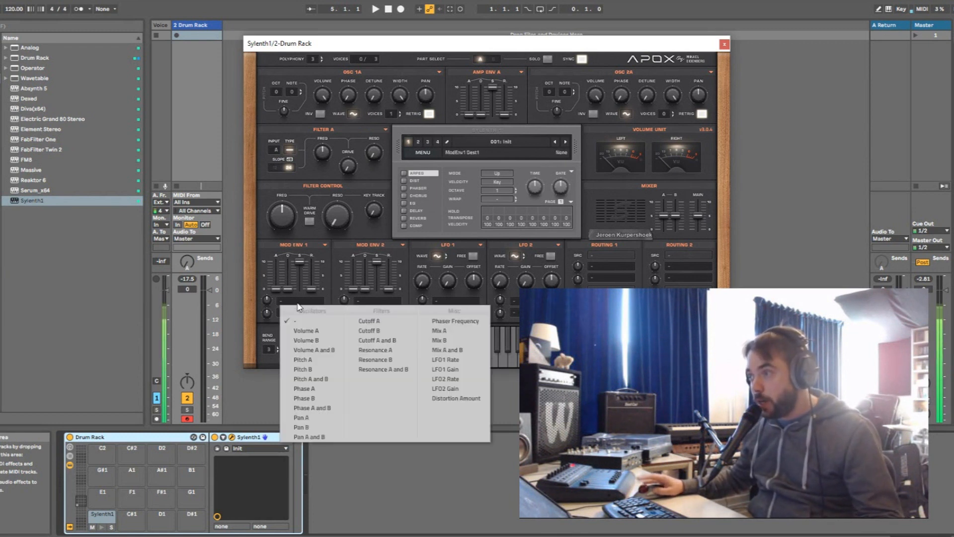
click(313, 362)
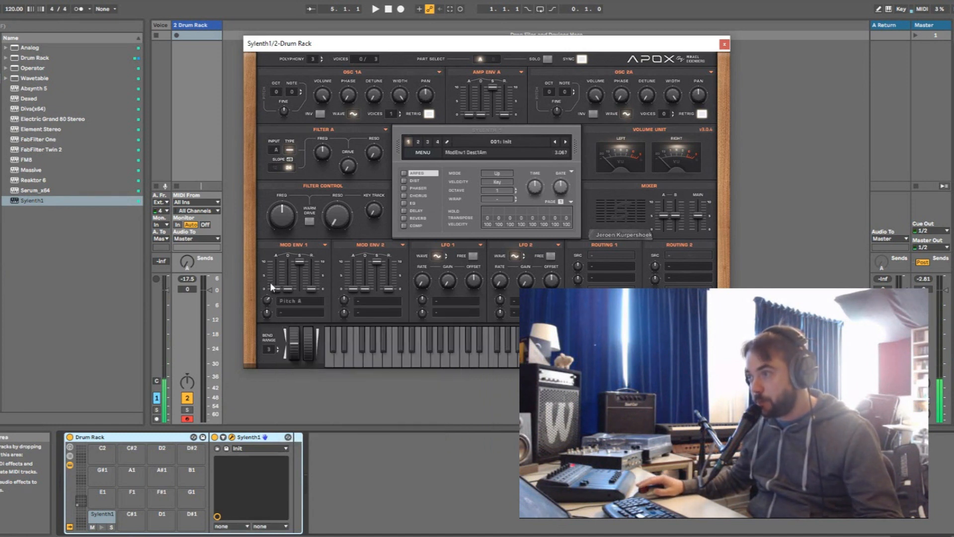
- Set Mod Env 1's sustain to zero and decay to about 2.1, and tune oscillator 1A to octave -2, note -4
drag(298, 262, 302, 294)
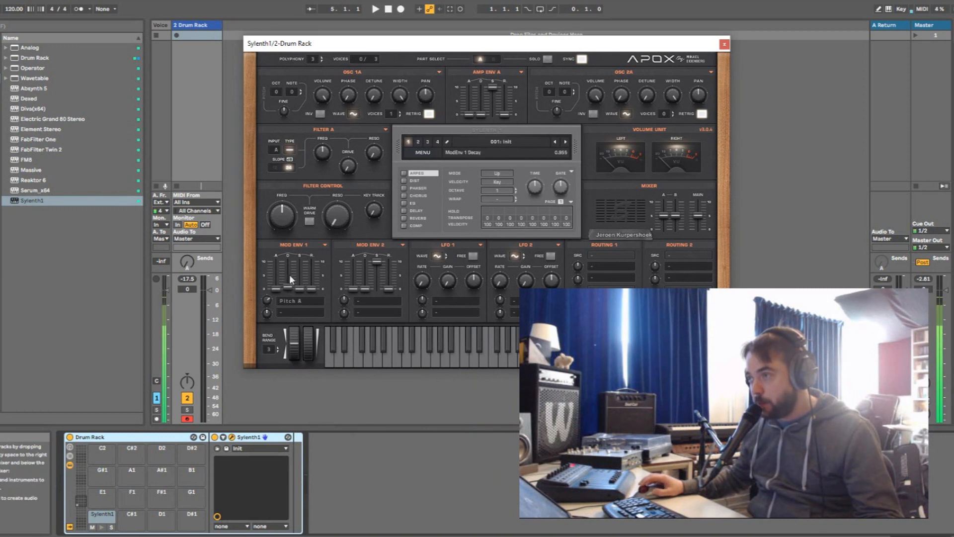
drag(289, 241, 288, 219)
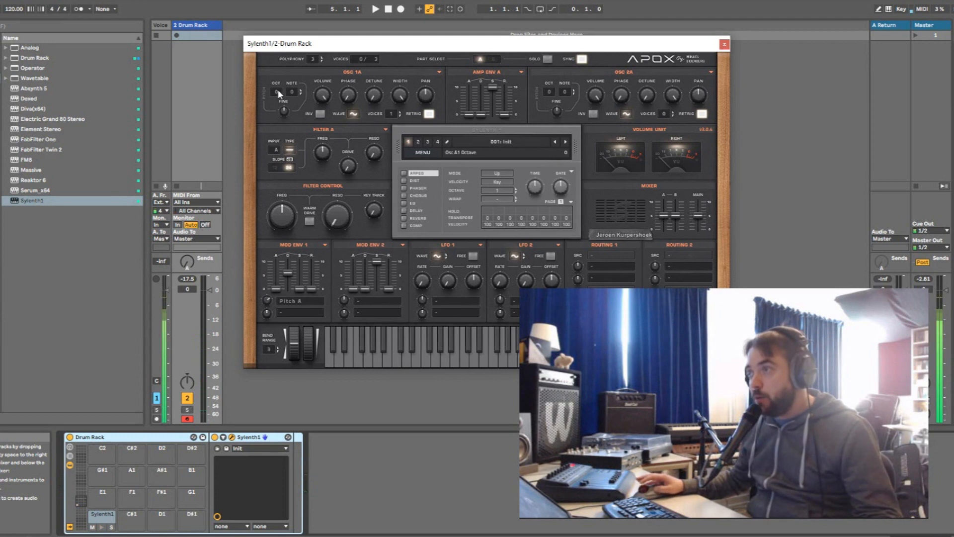
drag(279, 102, 275, 113)
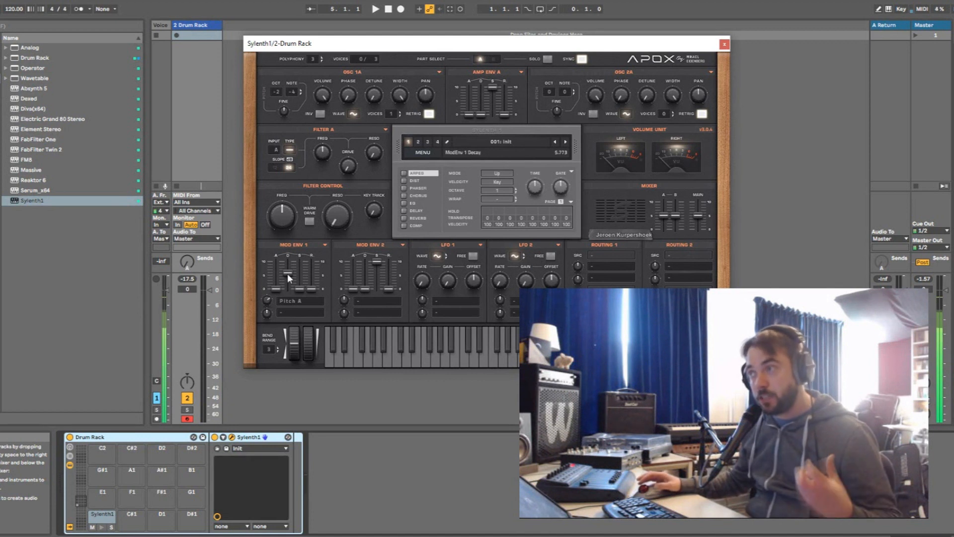
drag(287, 273, 287, 286)
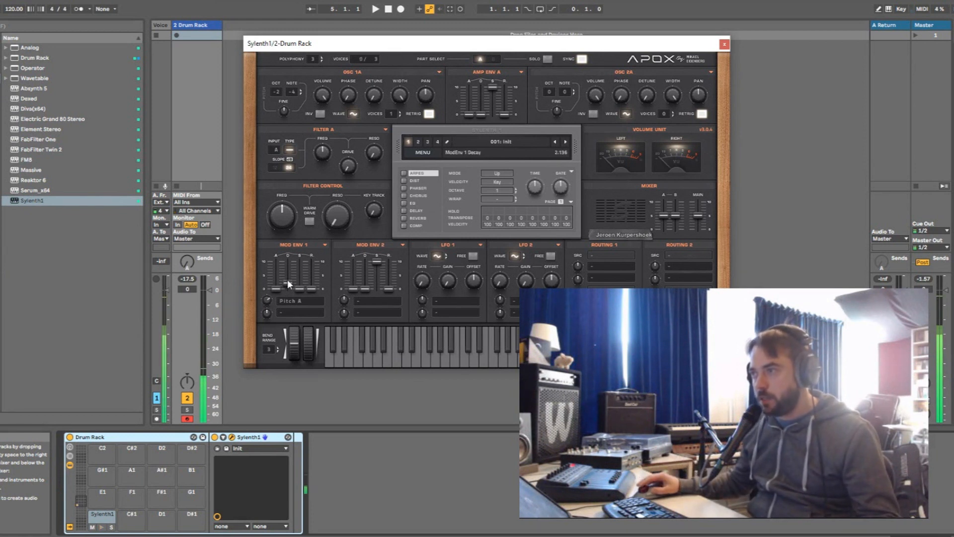
- Lower Amp Env A's sustain to zero and raise its decay to about halfway
click(493, 97)
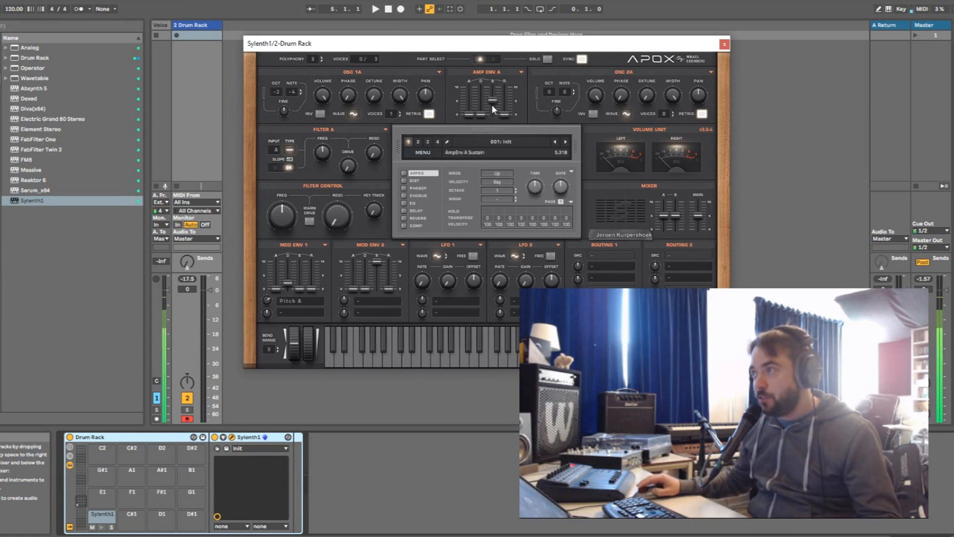
drag(493, 127, 499, 184)
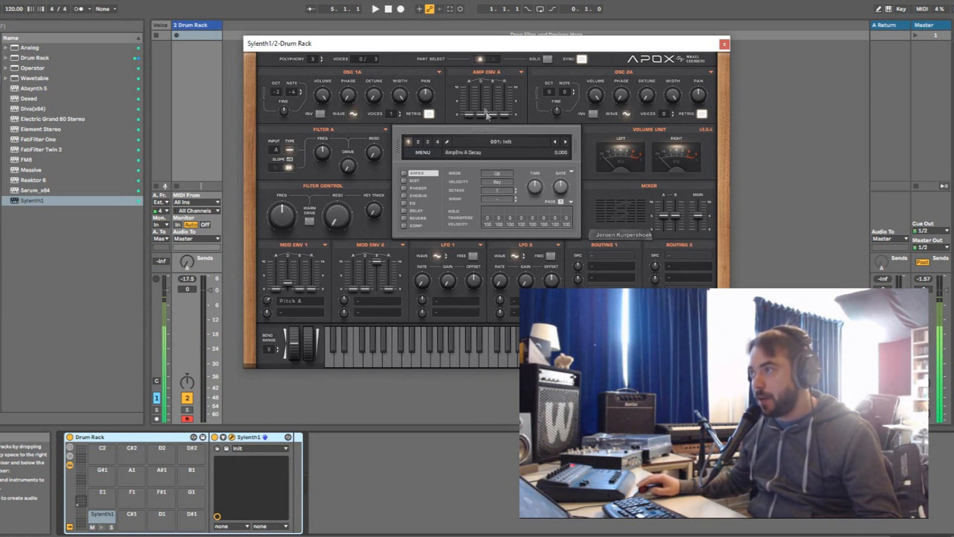
drag(481, 113, 479, 92)
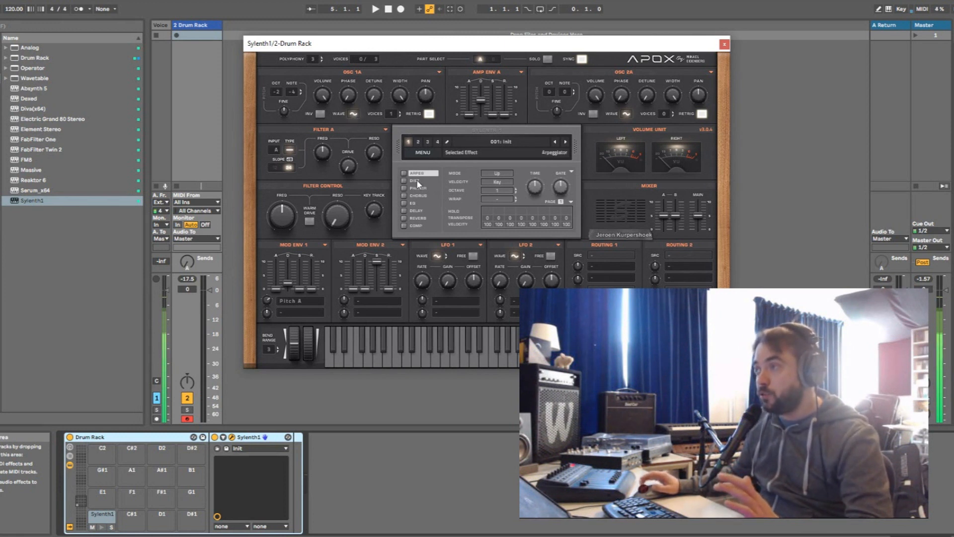
click(355, 114)
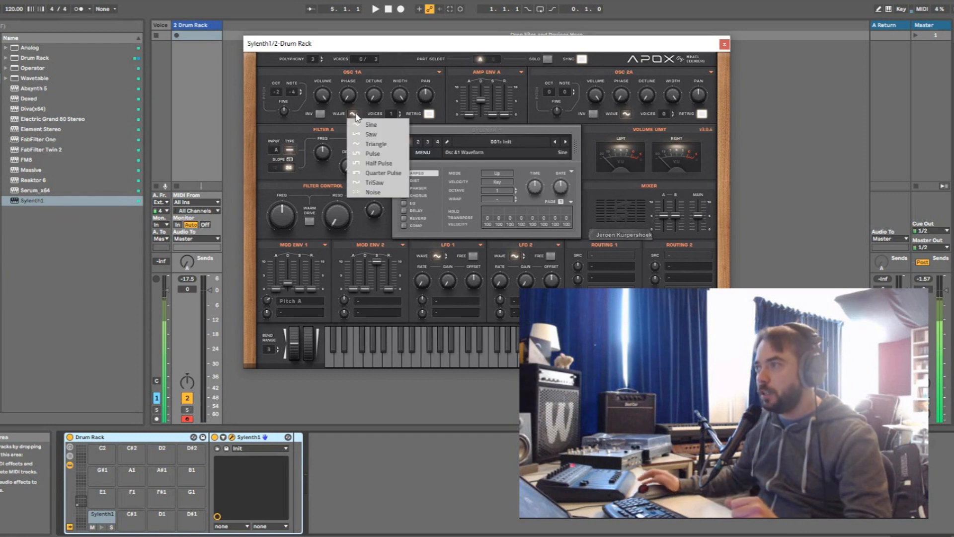
click(364, 146)
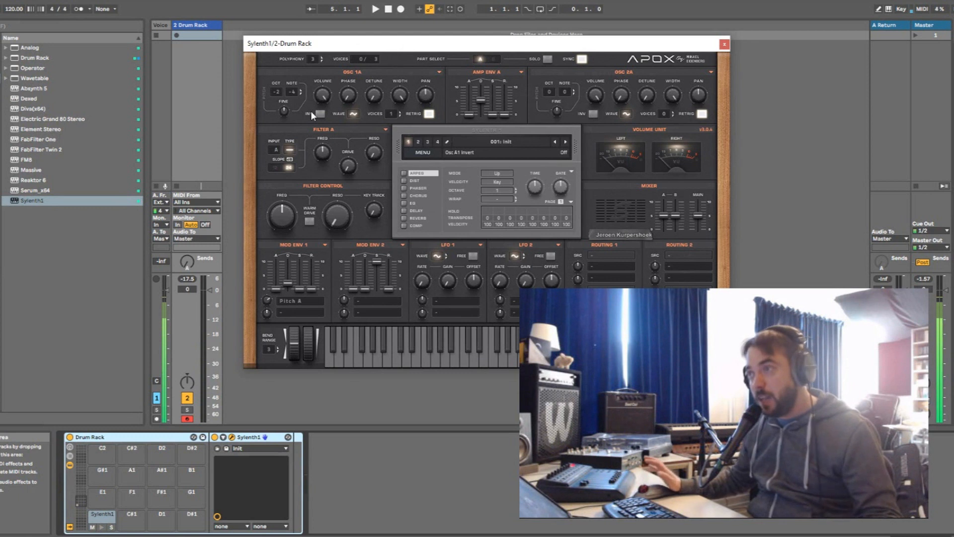
- Set Filter A's type to Lowpass and assign Mod Env 1's second destination to Cutoff A
click(289, 151)
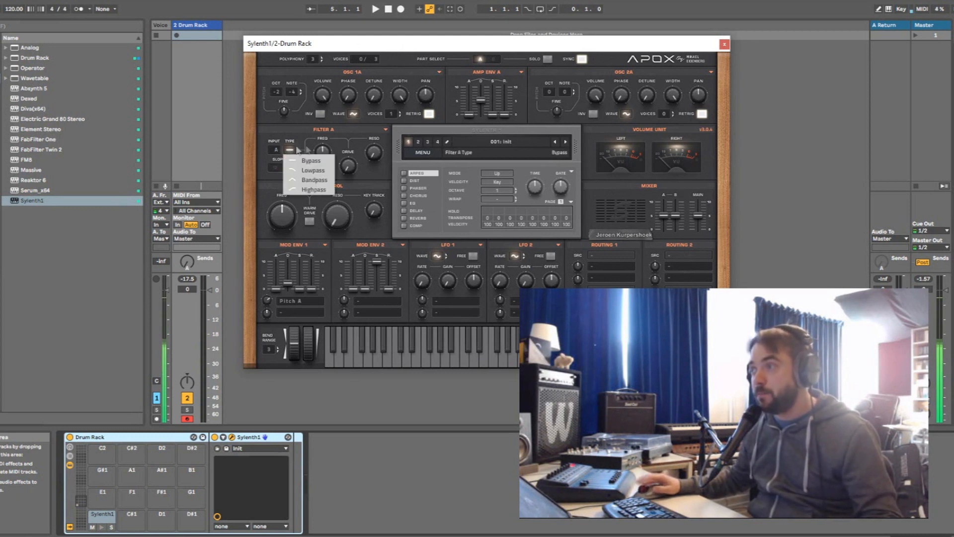
click(315, 171)
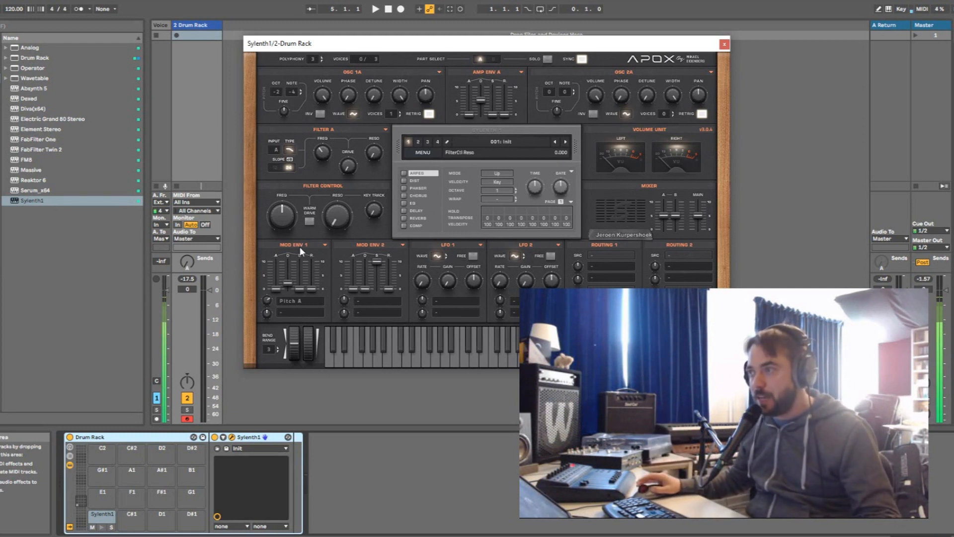
click(293, 313)
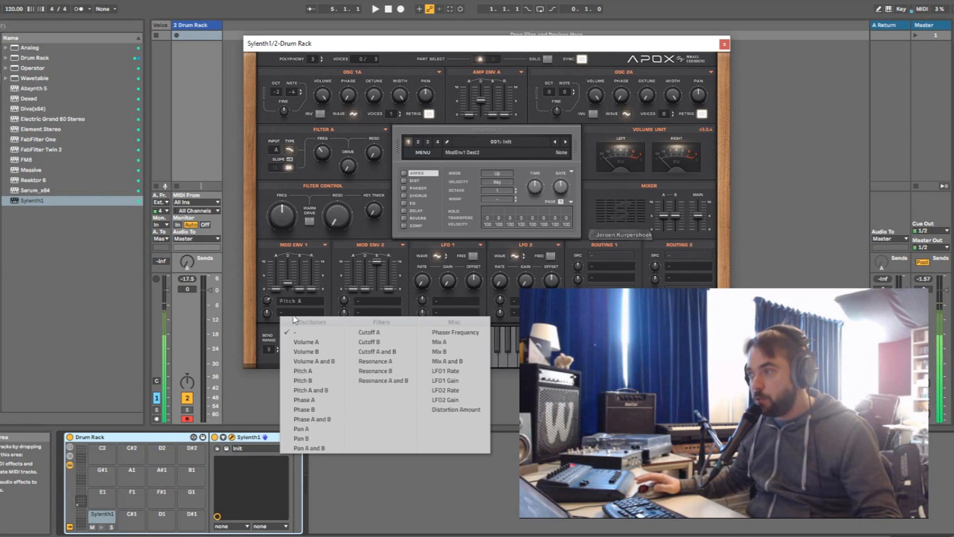
click(379, 335)
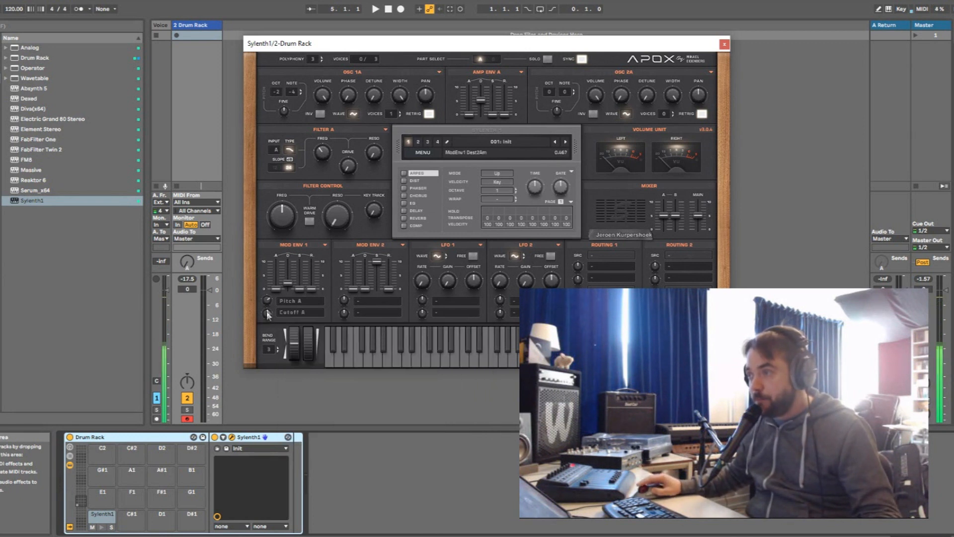
- Adjust Mod Env 1's Cutoff A modulation amount and raise Filter A's drive slightly
drag(270, 297, 275, 255)
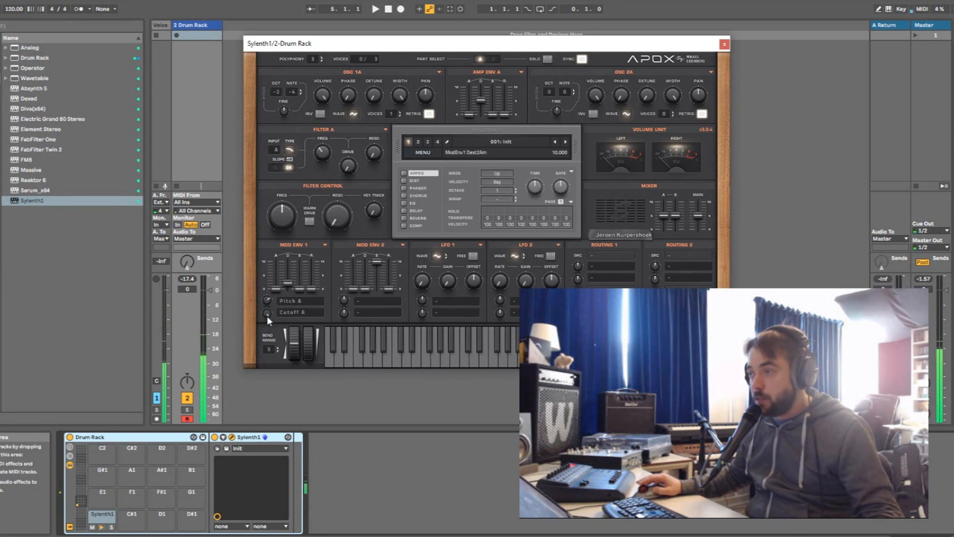
drag(267, 313, 267, 374)
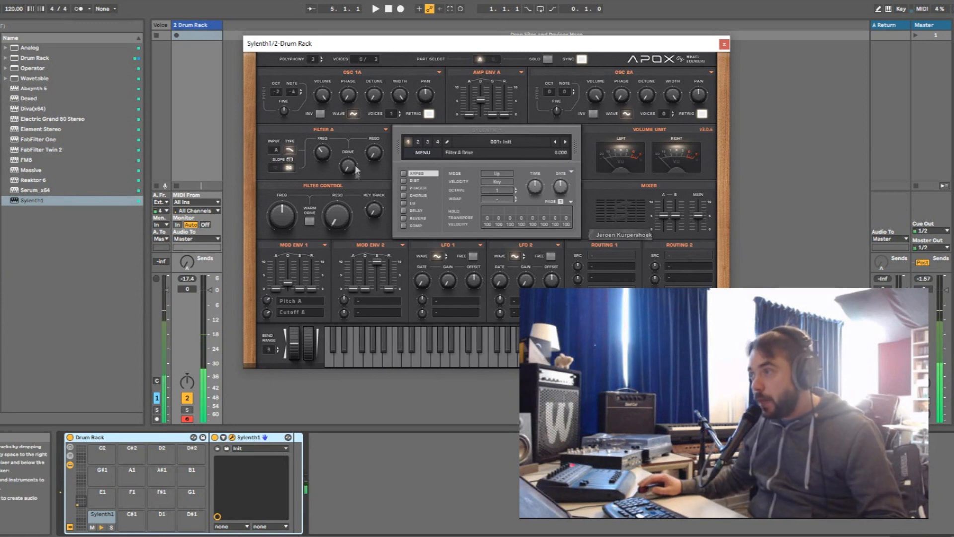
drag(353, 161, 351, 144)
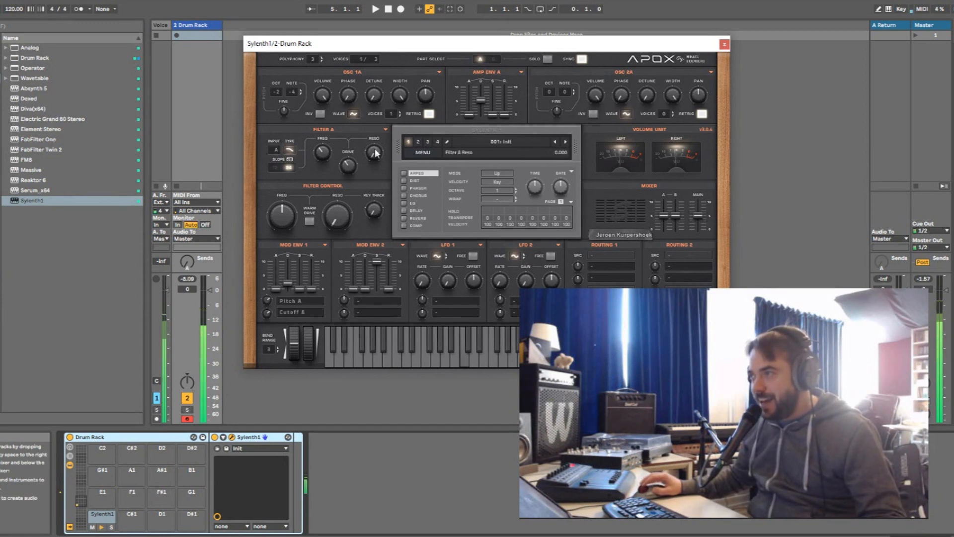
- In Part B, set oscillator 1B's waveform to Noise and lower its volume to about 1.3
click(493, 59)
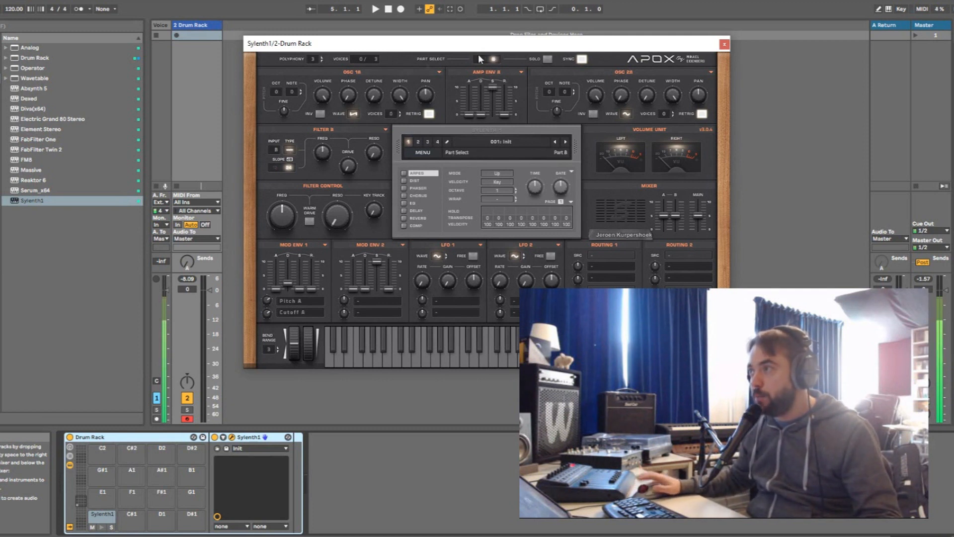
click(353, 114)
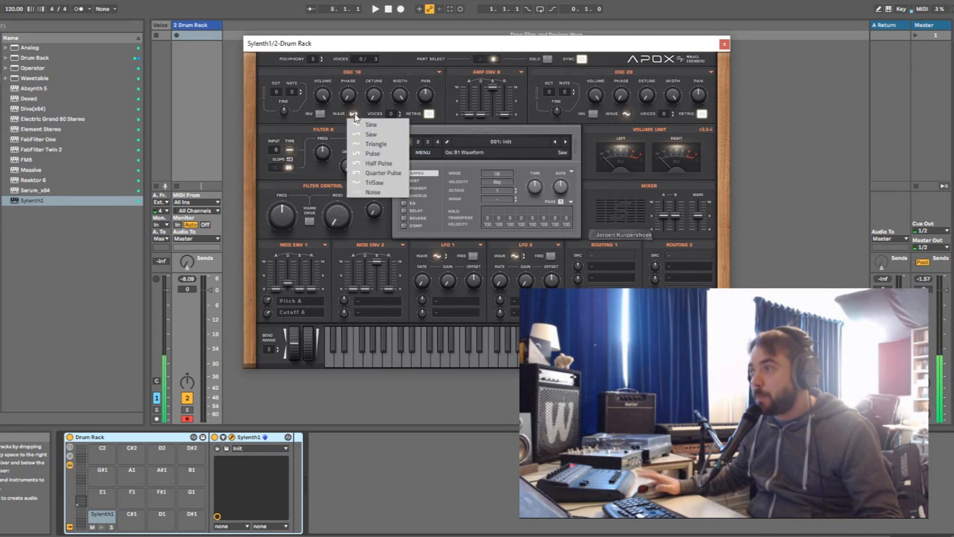
click(373, 192)
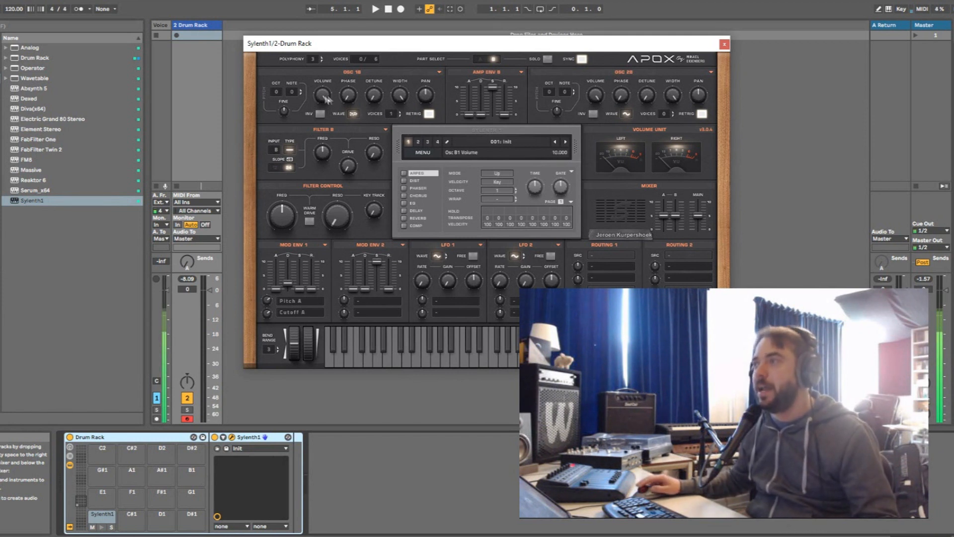
scroll(323, 95, down, 20)
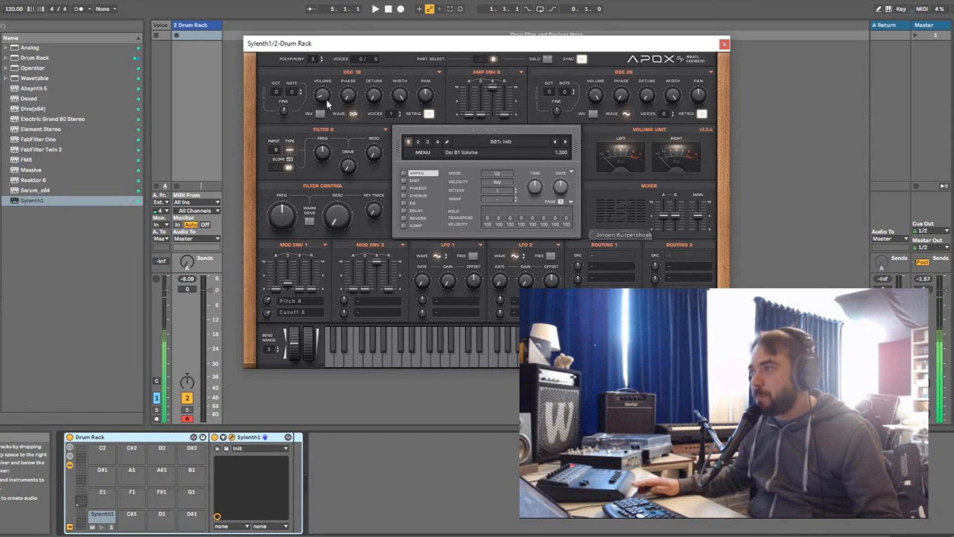
- Assign Mod Env 2's first destination to Volume B
mouse_move(369, 266)
click(372, 301)
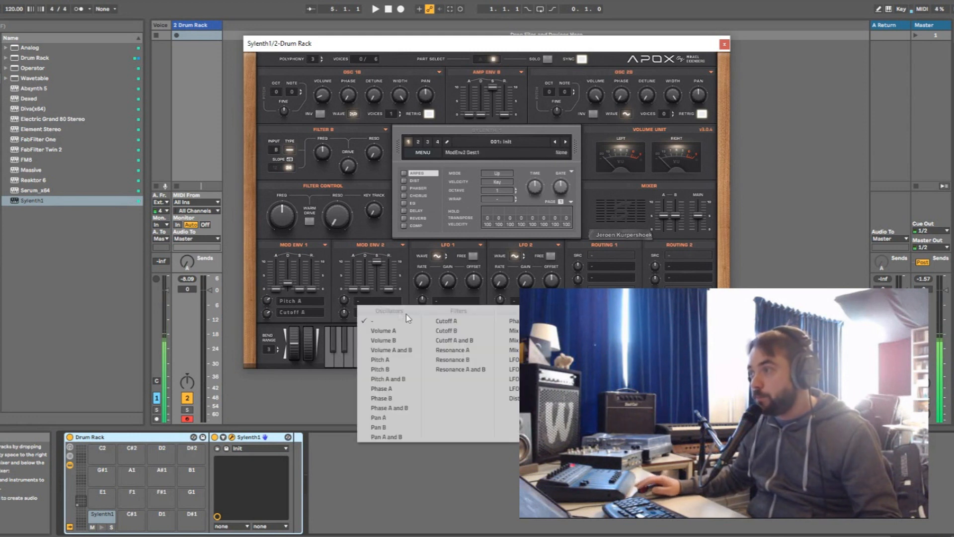
click(384, 340)
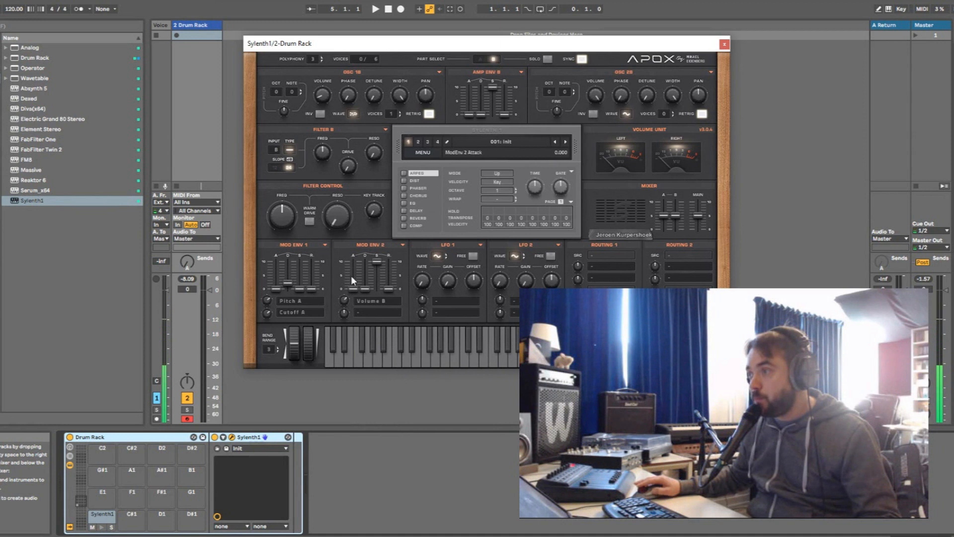
- Lower Mod Env 2's sustain to zero and give it a short decay for the noise layer
drag(382, 264, 375, 297)
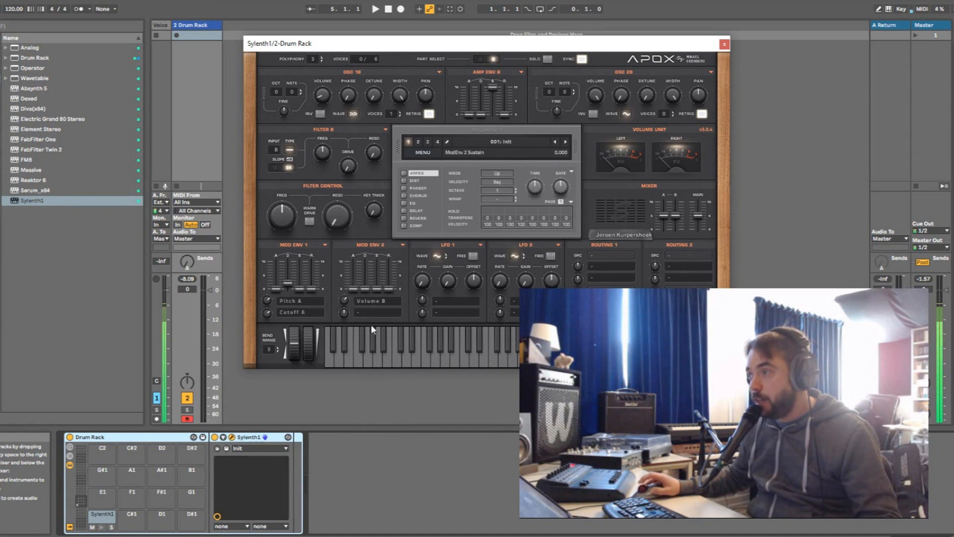
drag(368, 252, 372, 267)
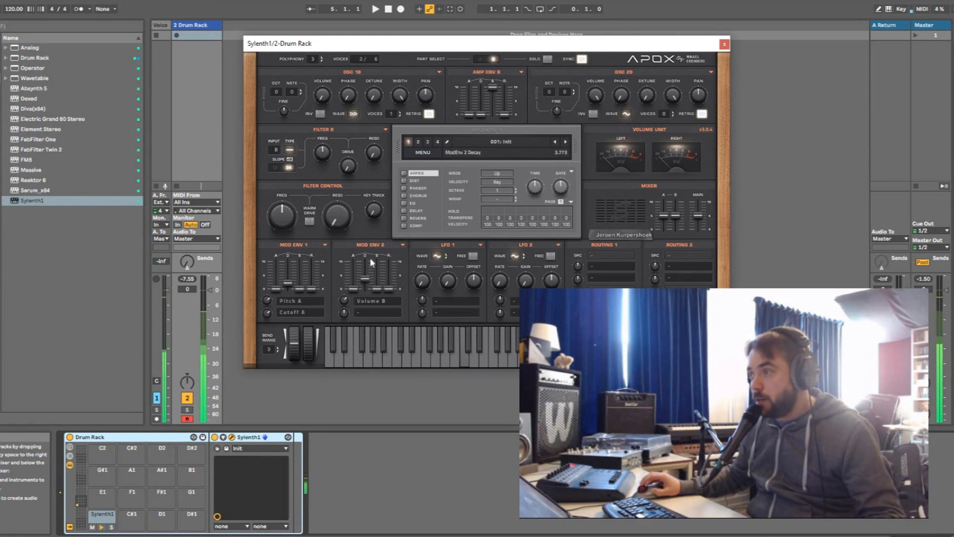
drag(371, 263, 363, 304)
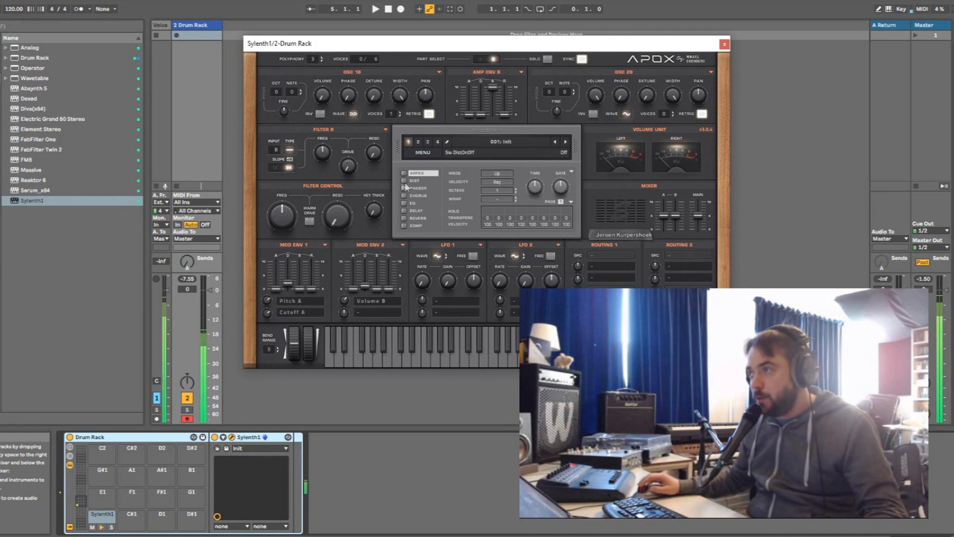
- Set Filter B's type to Bandpass and raise its cutoff frequency slightly
click(289, 150)
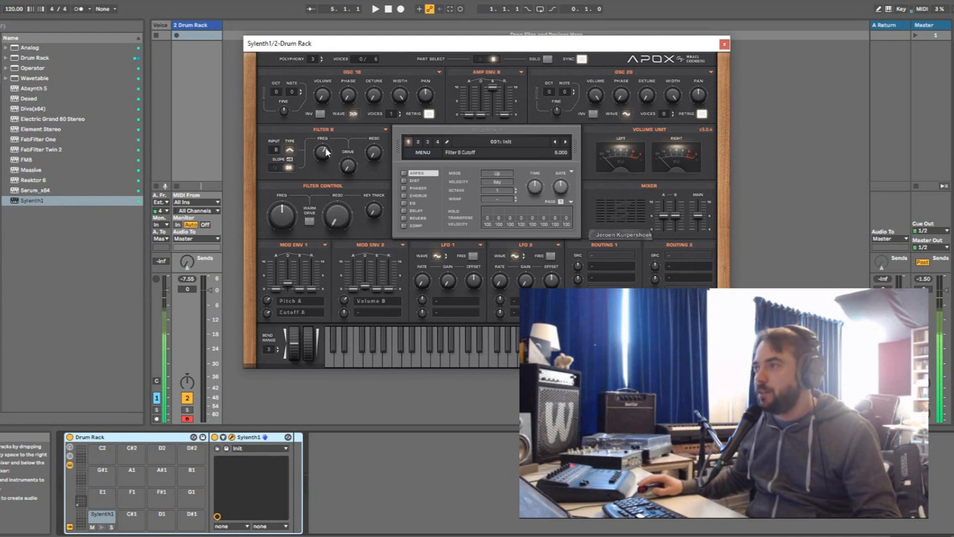
drag(325, 151, 325, 144)
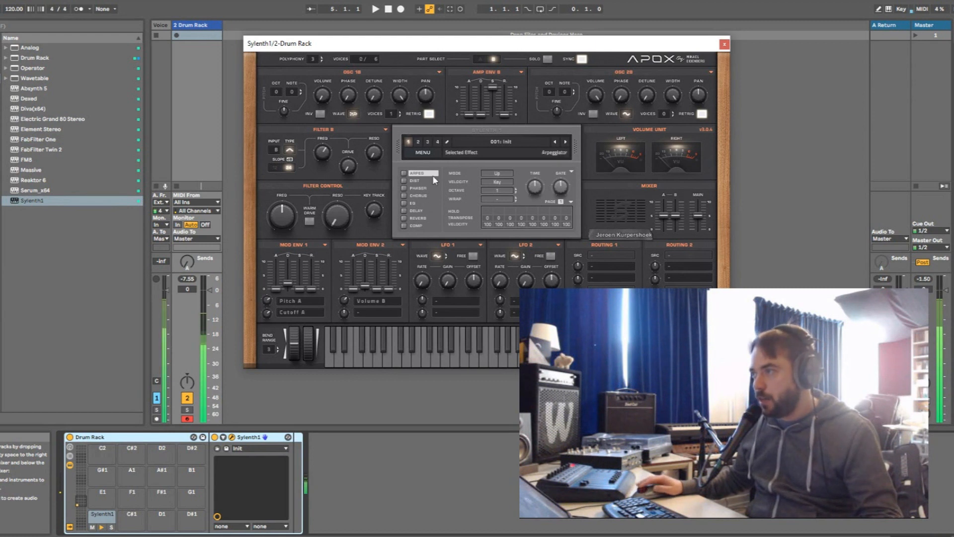
- Enable the OverDrive distortion effect and set its amount to about 3.3
click(416, 181)
click(404, 182)
mouse_move(495, 214)
mouse_down()
mouse_move(497, 305)
mouse_move(488, 228)
mouse_up()
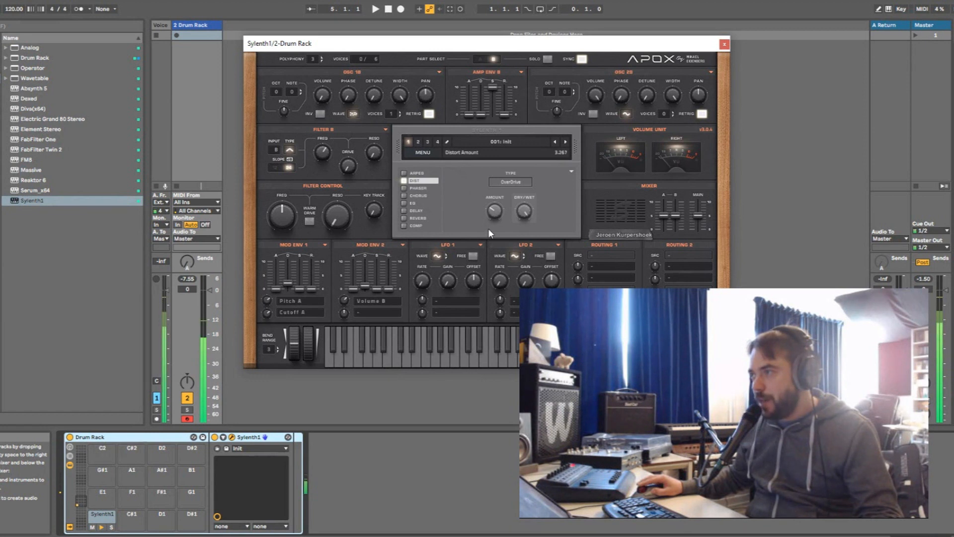
- Enable the reverb effect, toggling it off and on again to compare the sound
click(420, 217)
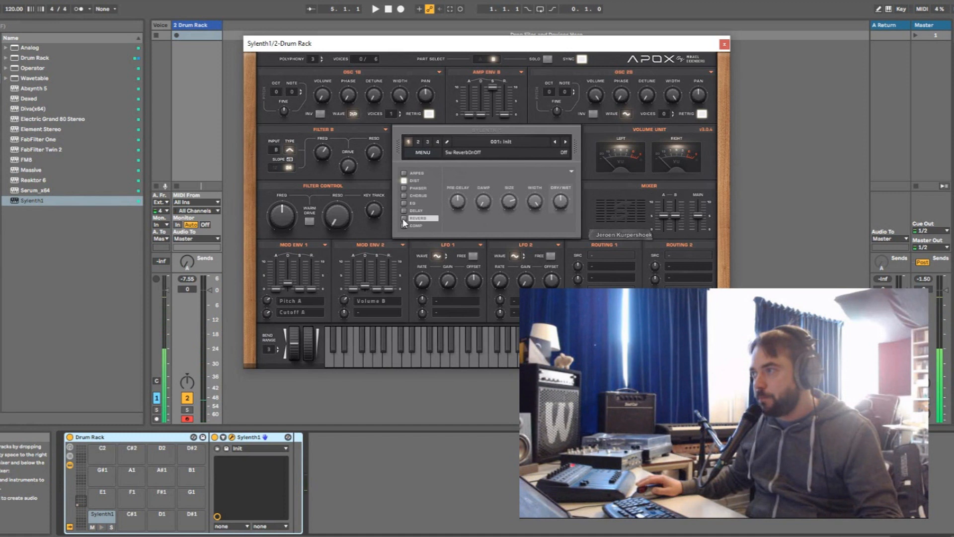
click(404, 218)
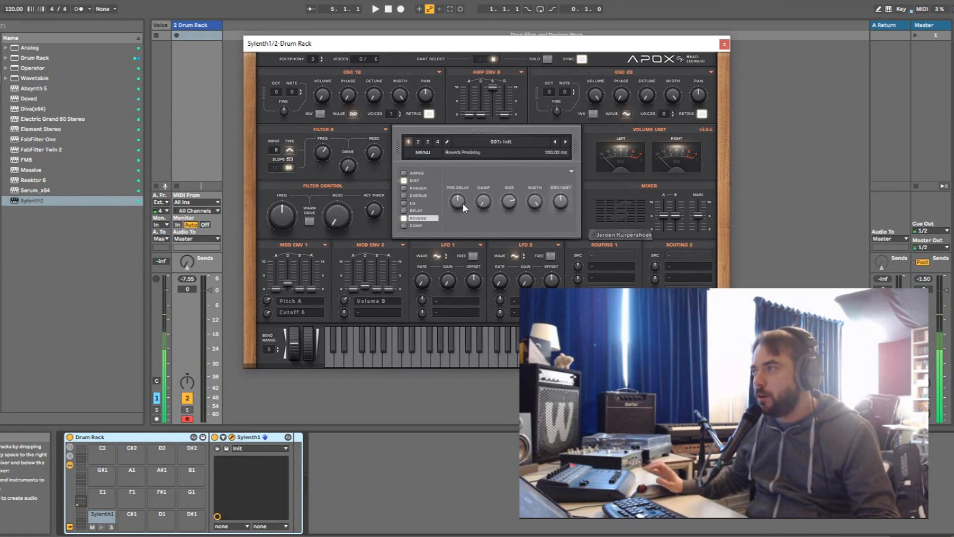
click(405, 220)
click(405, 219)
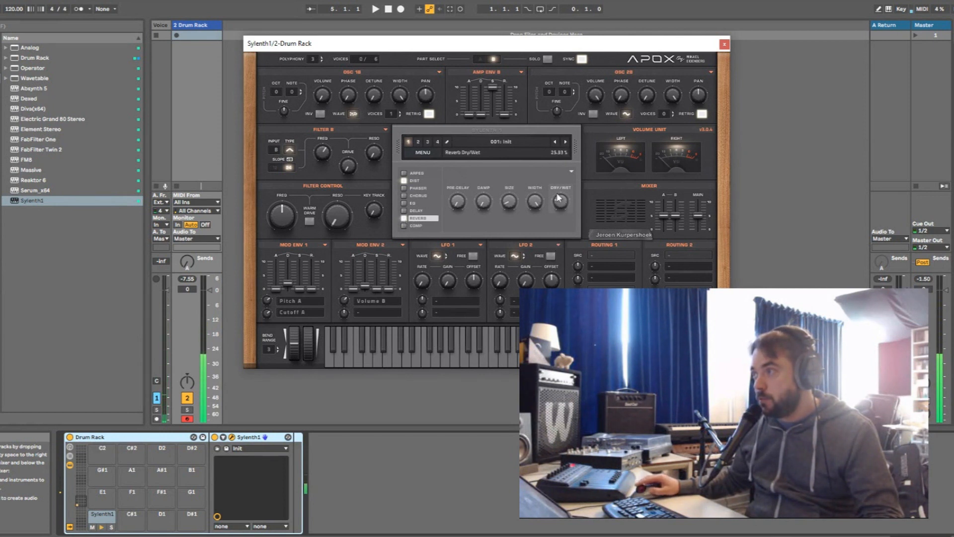
- Reduce the kick's reverb dry/wet to about 24.7% and rename its drum pad Kick, closing the synth window
drag(560, 189, 559, 201)
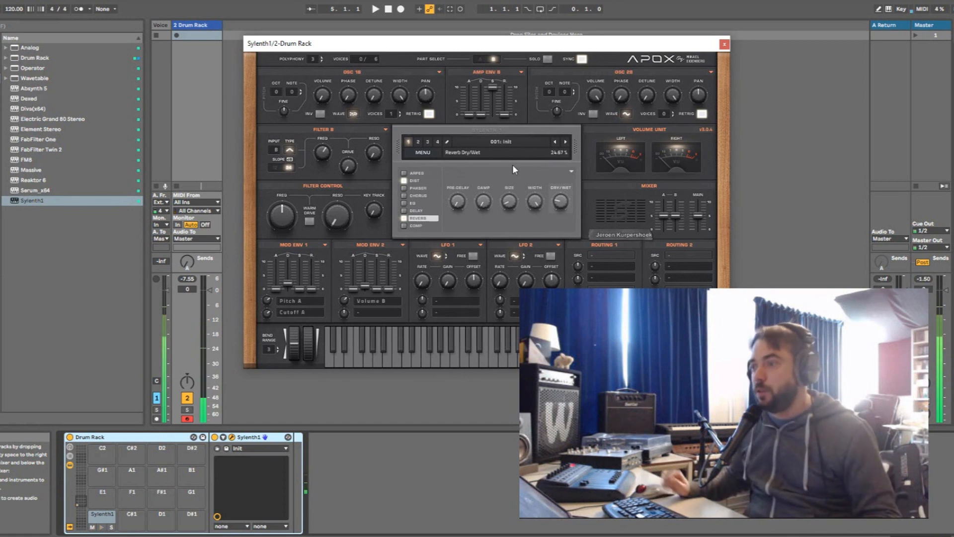
click(102, 515)
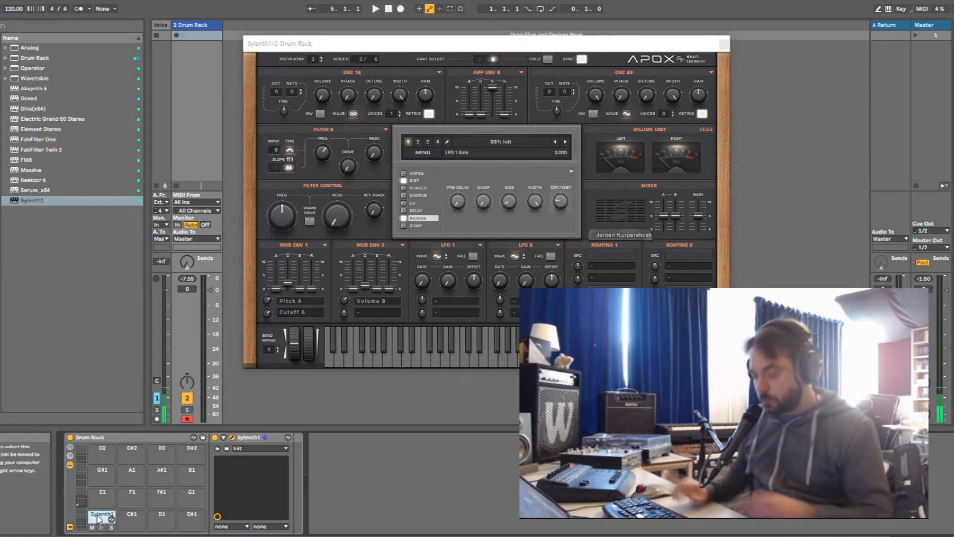
text(Kick)
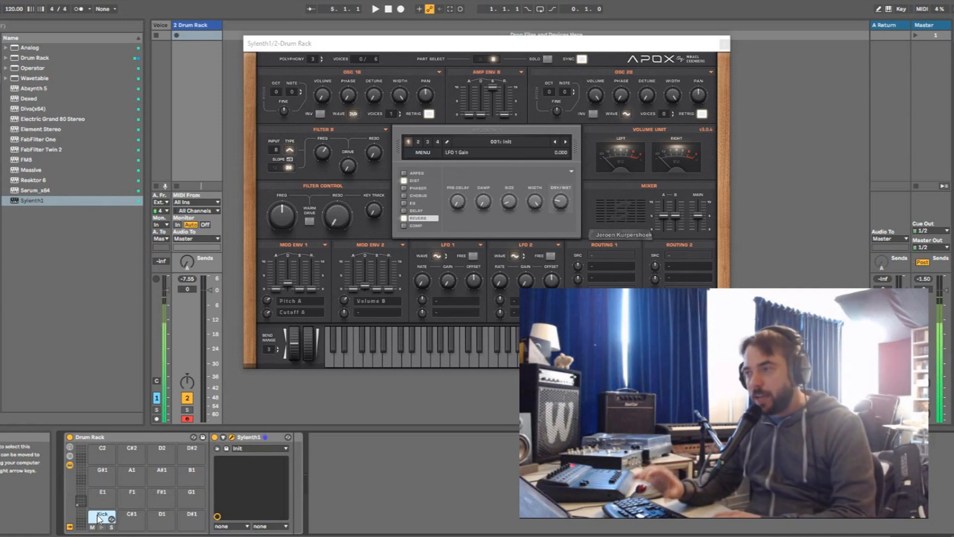
click(725, 44)
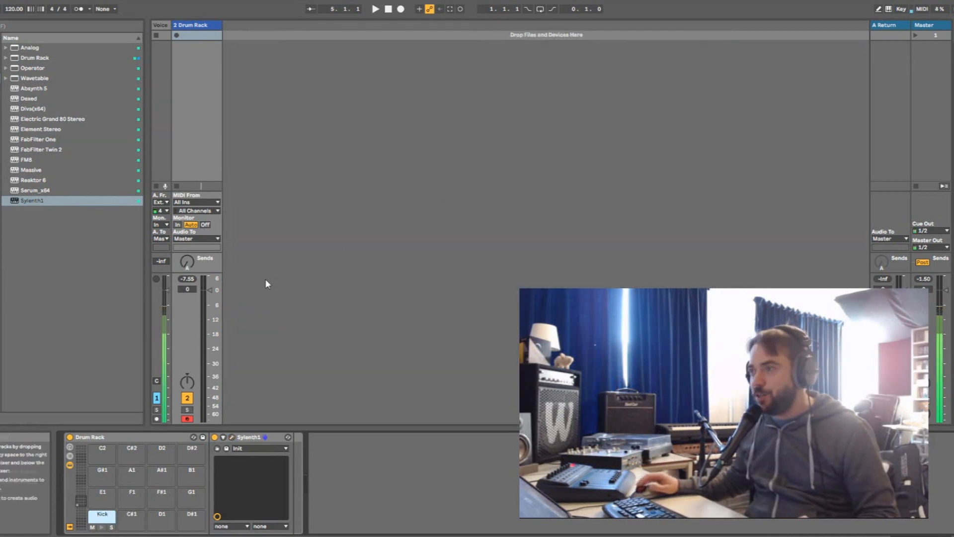
- Load a new Sylenth1 onto the C#1 pad and set oscillator A1 to a Triangle wave at octave -1
click(35, 201)
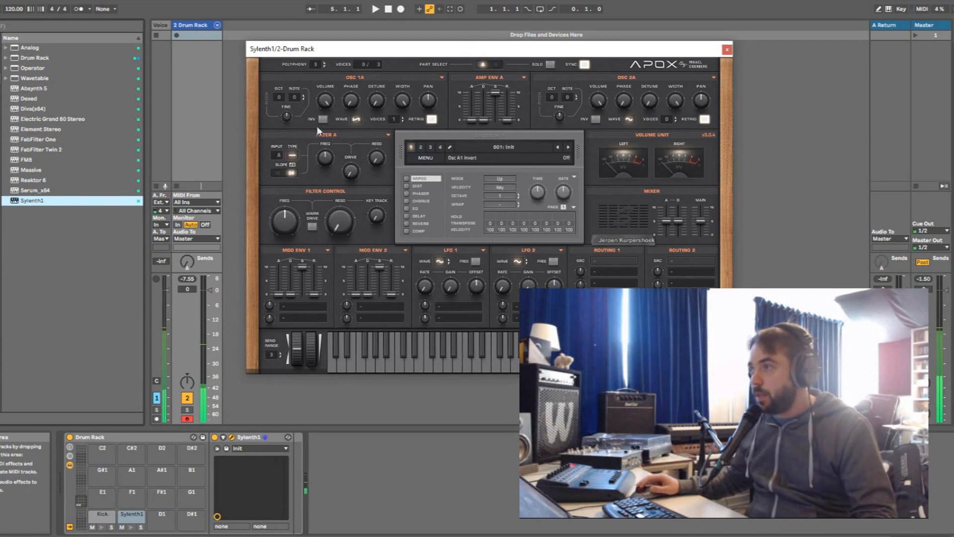
click(356, 120)
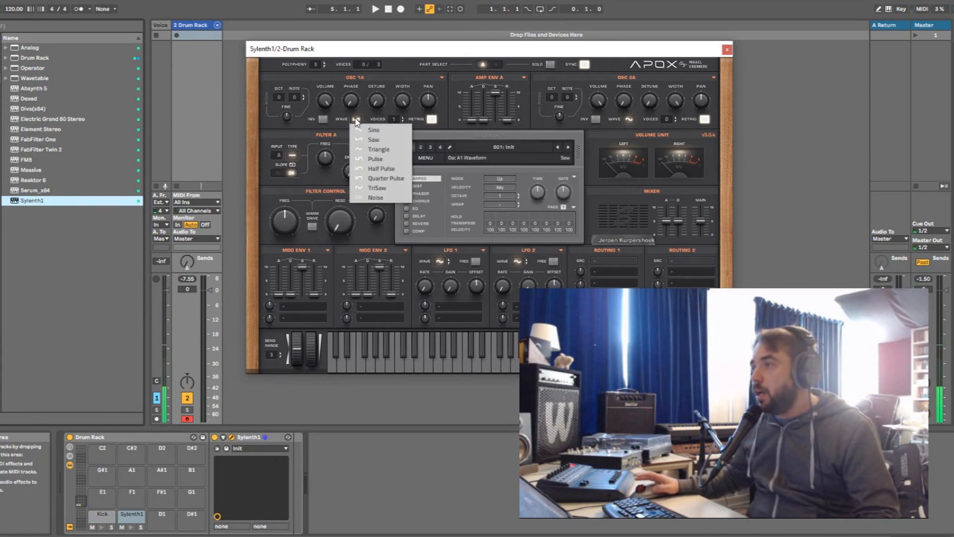
click(381, 149)
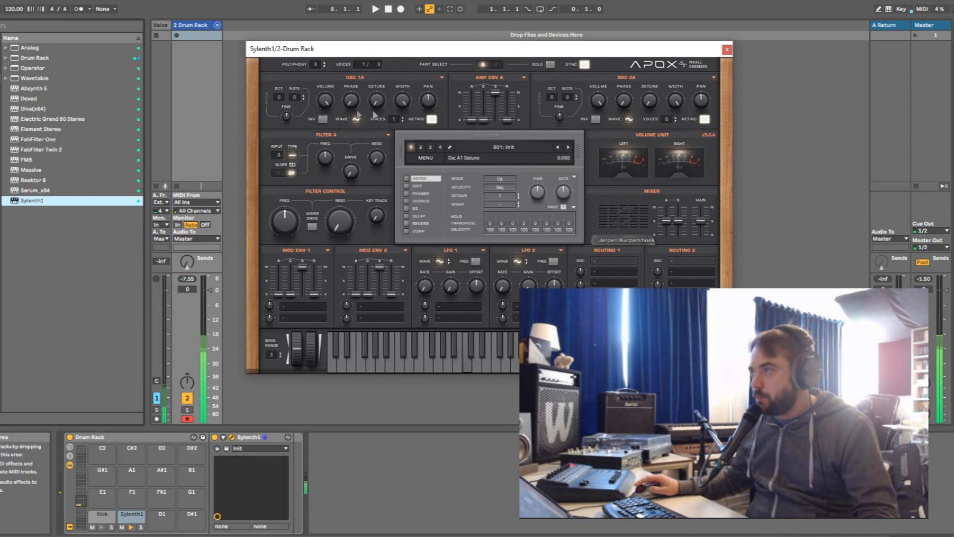
drag(285, 106, 277, 114)
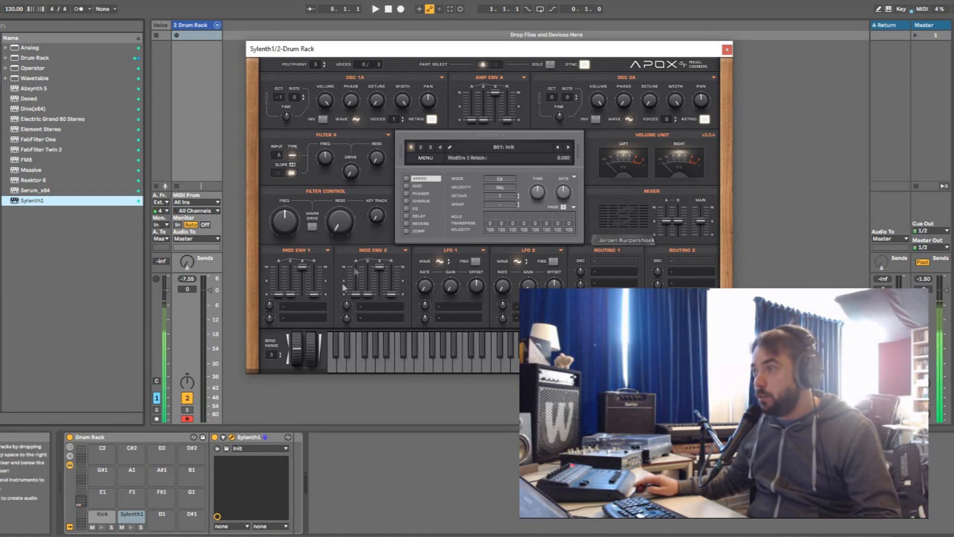
- Route Mod Env 1 to Pitch A, with zero sustain and a short decay
click(298, 307)
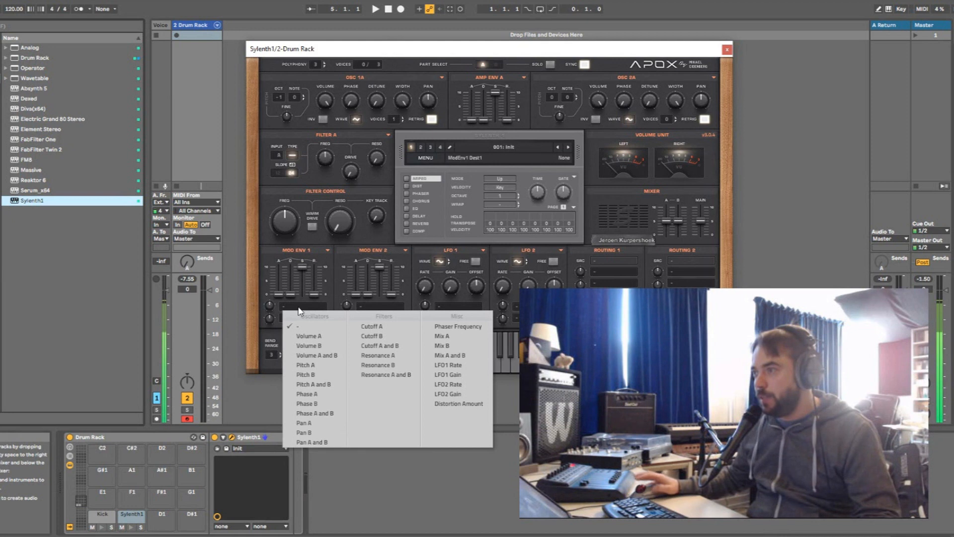
click(306, 365)
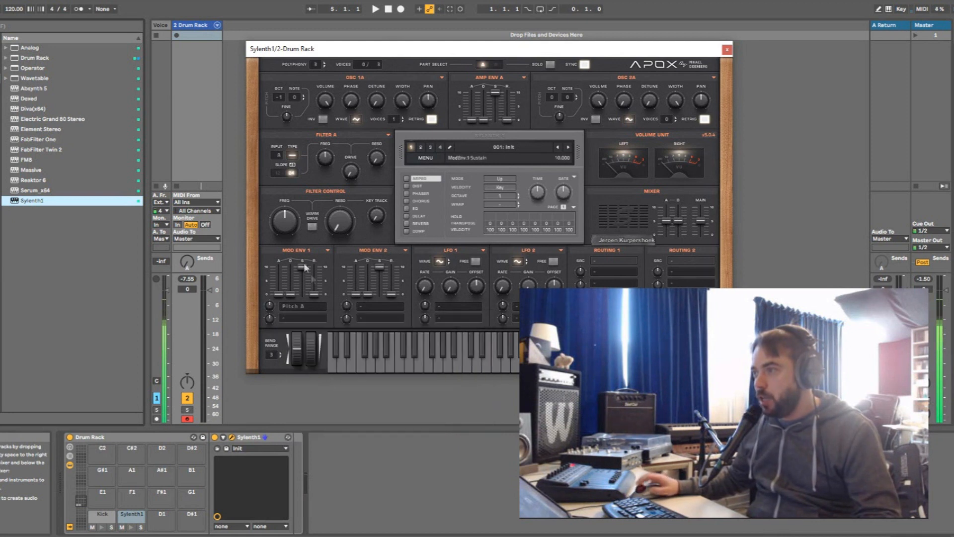
drag(296, 274, 305, 401)
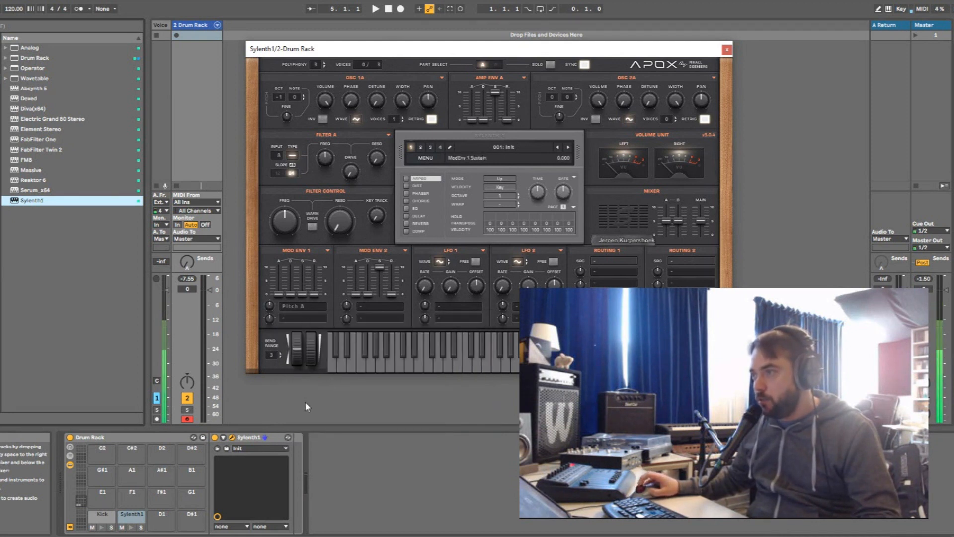
drag(291, 295, 291, 247)
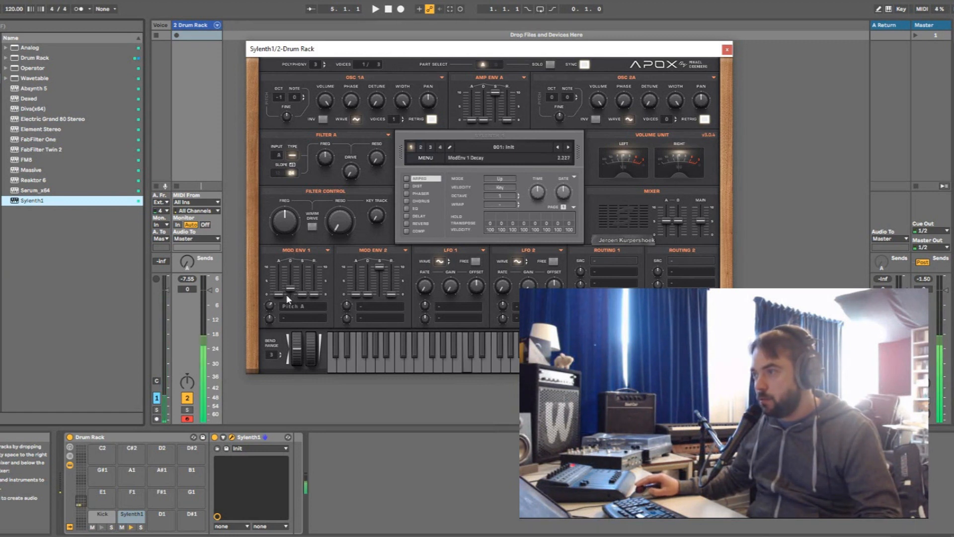
- Set Amp Env A's decay to about 3.6 and switch Filter A's type to Lowpass
drag(482, 110, 481, 106)
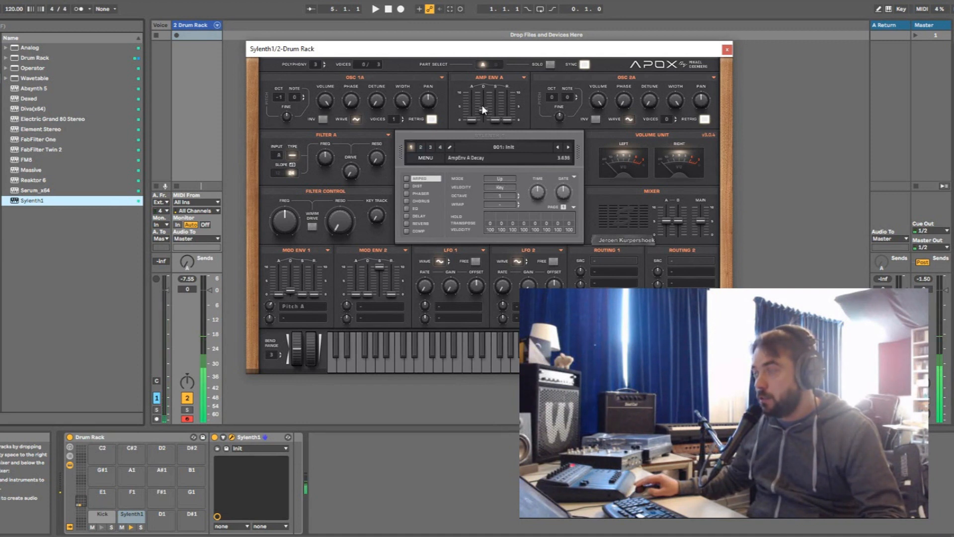
click(292, 155)
click(314, 176)
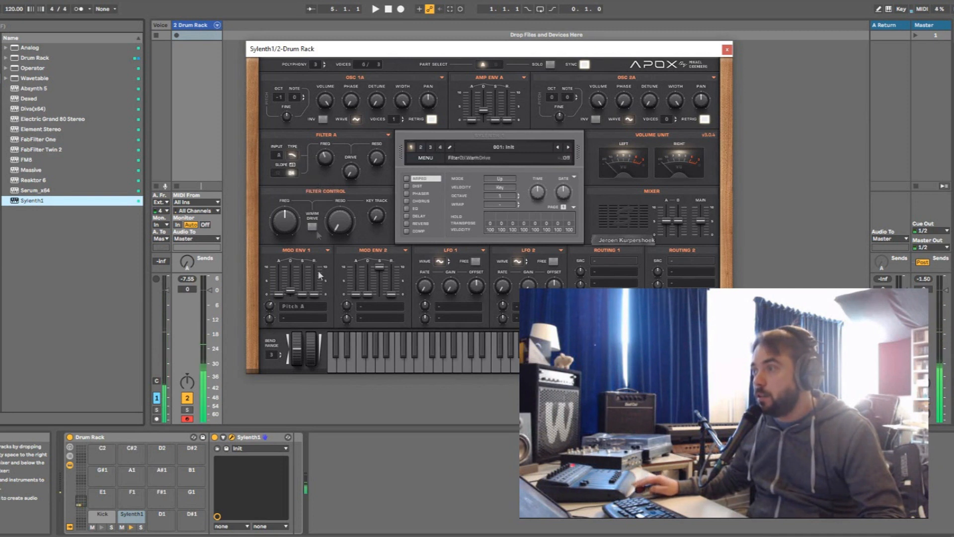
- Route Mod Env 1's second slot to Cutoff A with a positive amount, and raise Filter A's drive
click(300, 317)
click(376, 340)
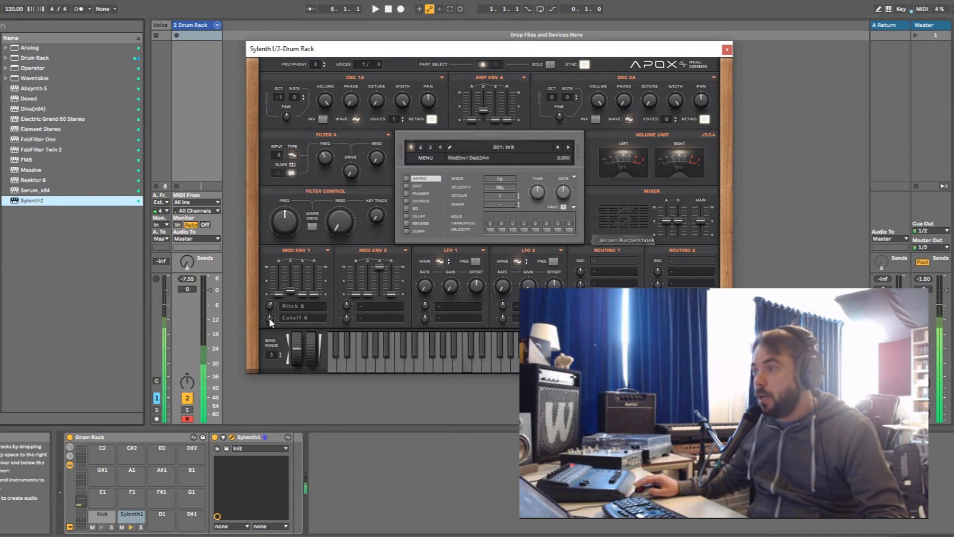
drag(270, 287, 267, 298)
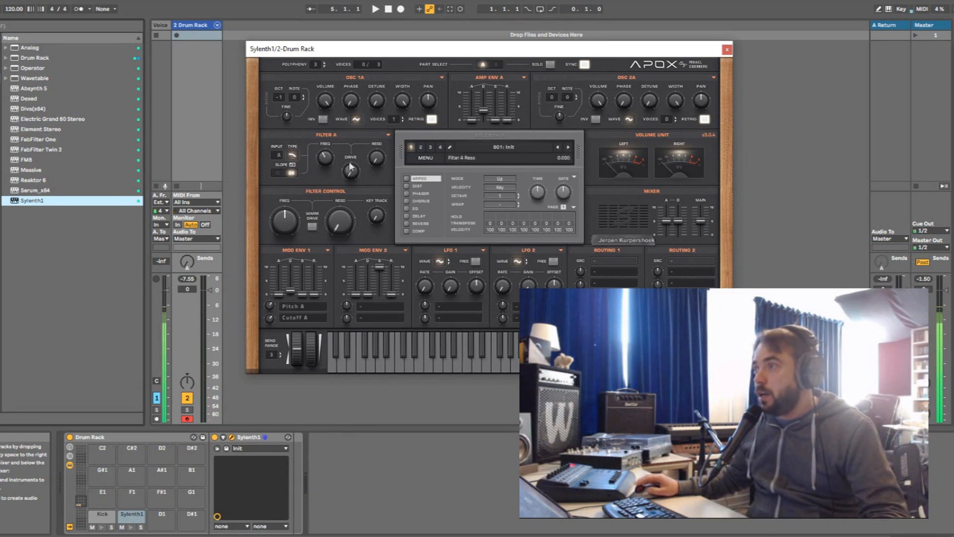
drag(354, 172, 355, 117)
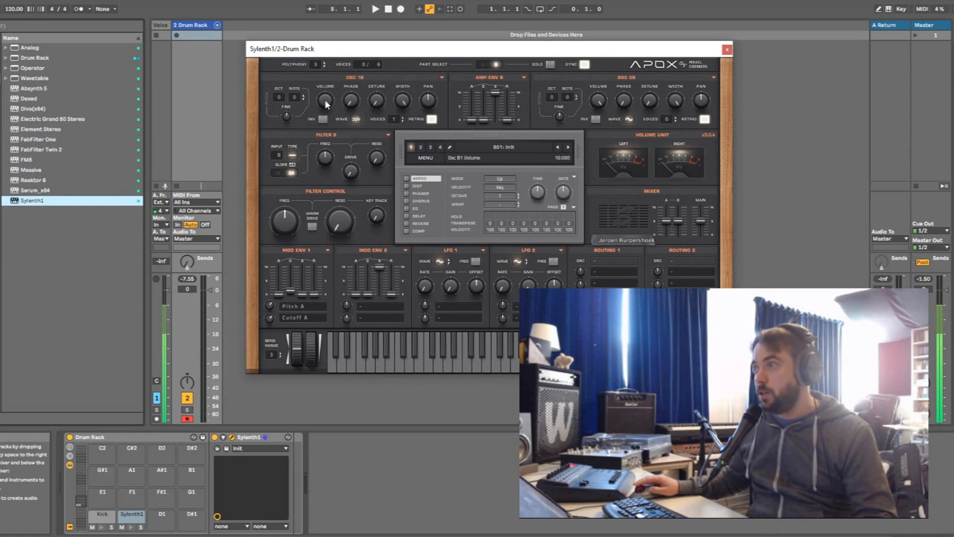
- Lower the volume of noise oscillator B1 and give Amp Env B zero sustain with a decay of about 2.9
drag(326, 104, 327, 138)
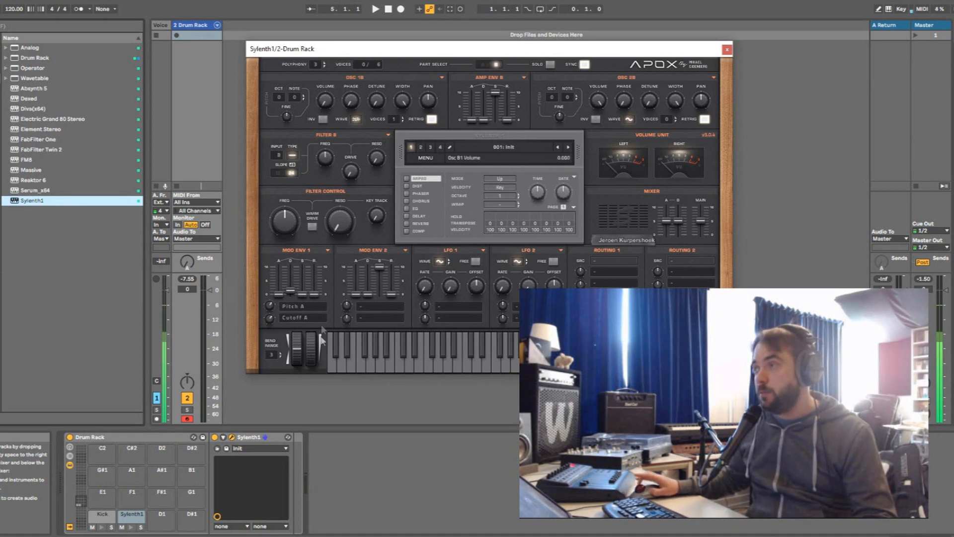
drag(329, 106, 330, 100)
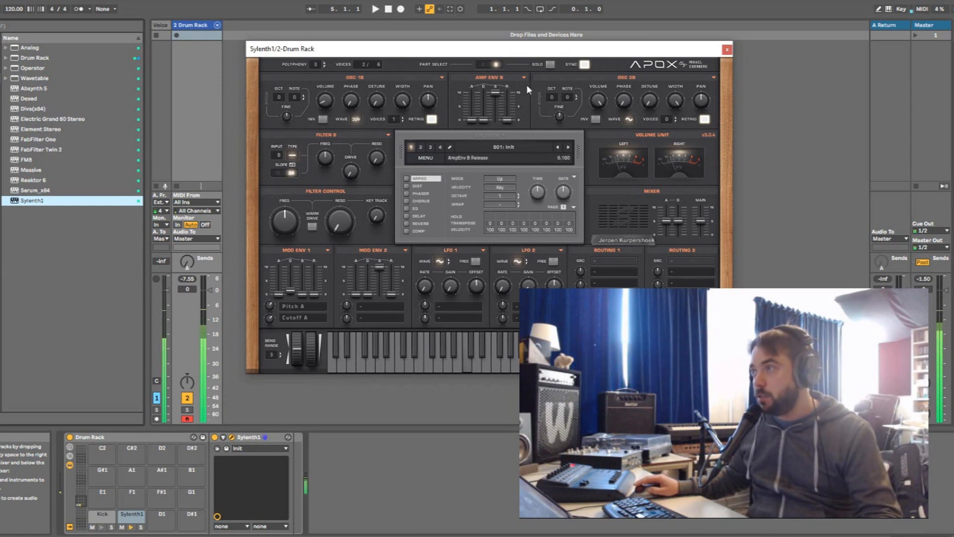
drag(496, 91, 484, 108)
drag(485, 75, 488, 88)
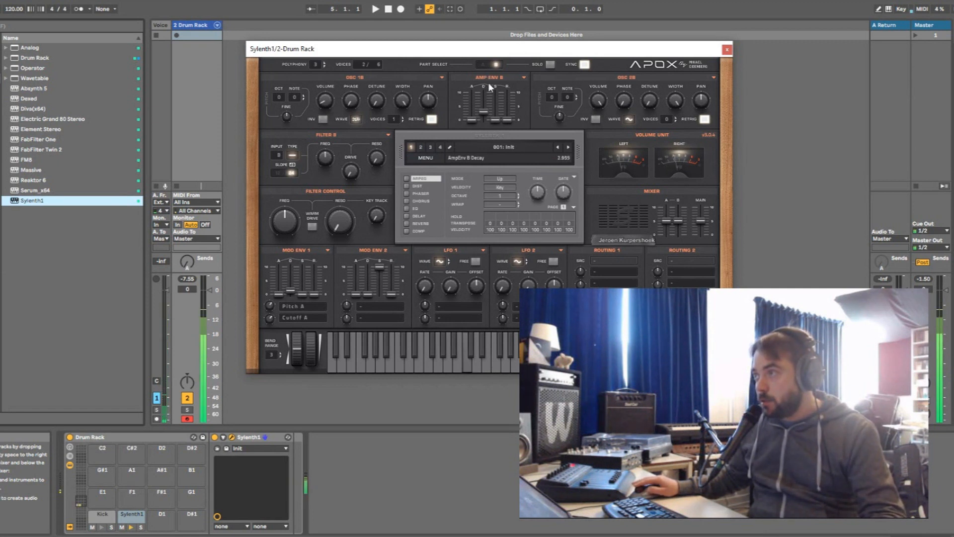
- Fine-tune the decays of both amp envelopes: about 2.7 for Amp Env A and about 3.1 for Amp Env B
click(484, 65)
drag(485, 107, 482, 118)
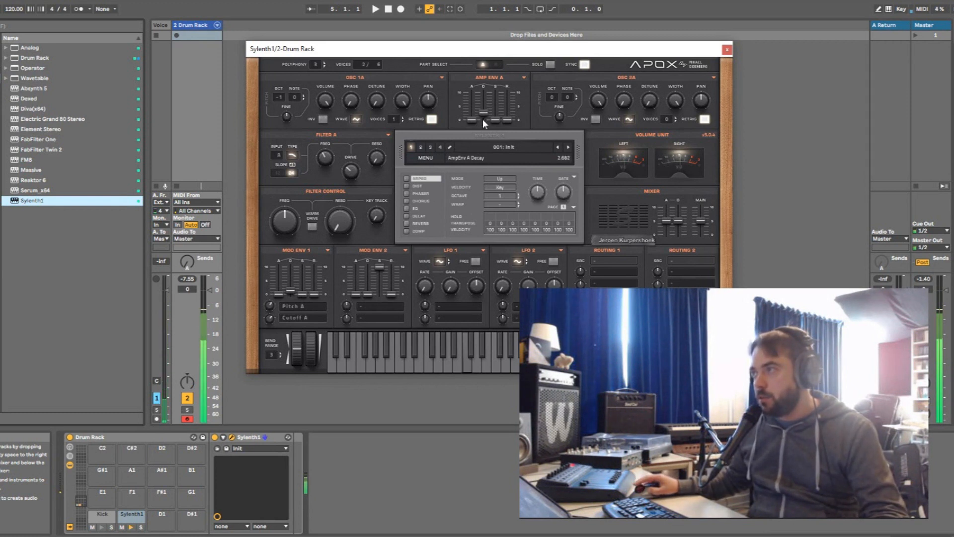
click(497, 65)
drag(487, 114, 484, 116)
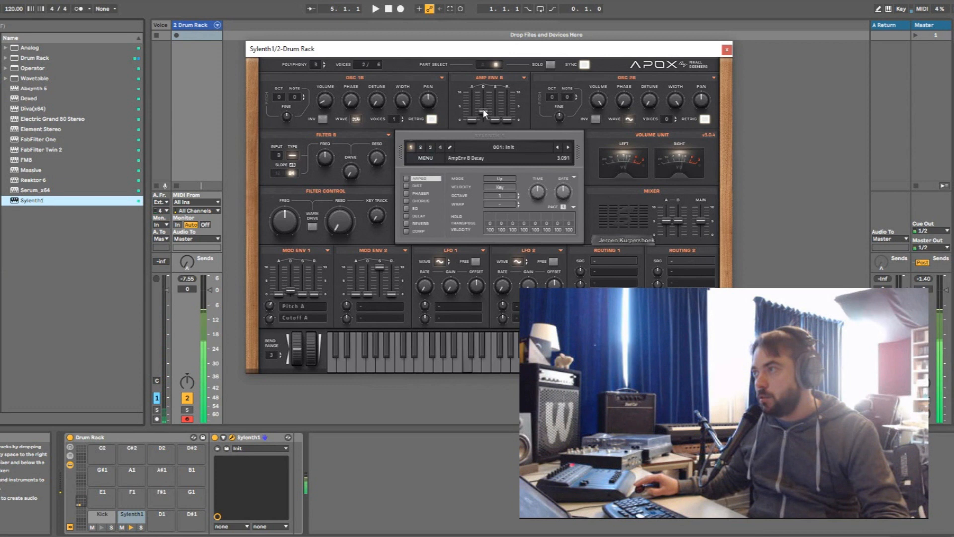
- Enable OverDrive distortion with a moderate amount, and enable the EQ with a treble boost at about 1.5 kHz
click(410, 186)
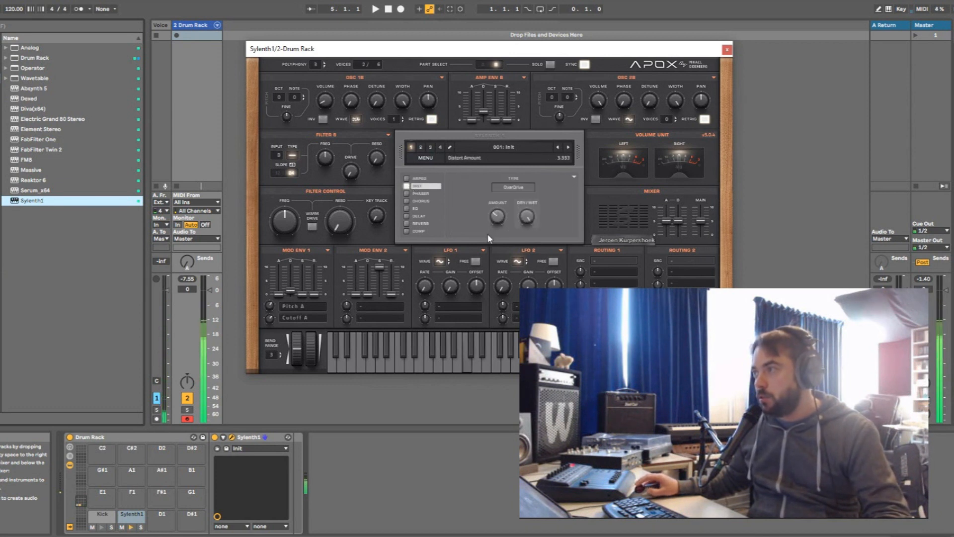
drag(484, 241, 483, 243)
click(407, 208)
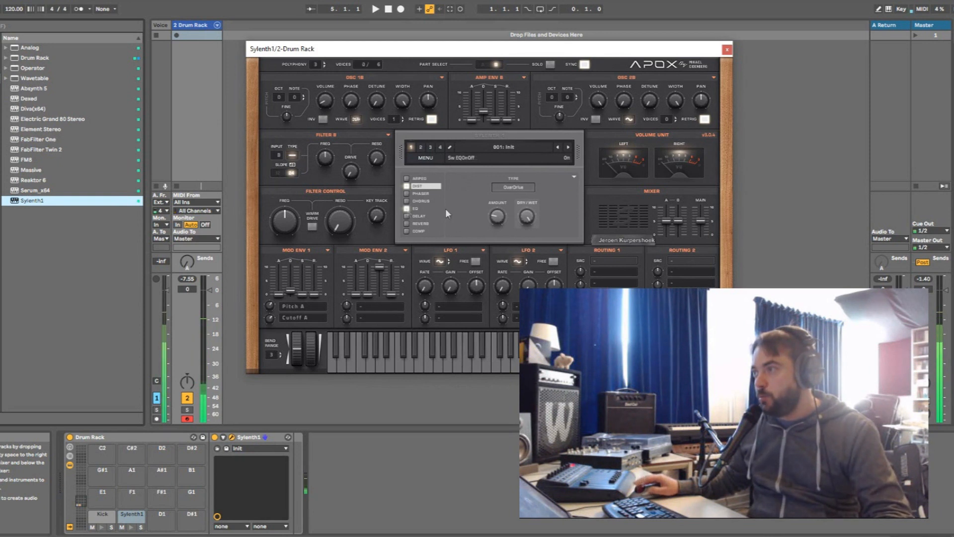
click(427, 208)
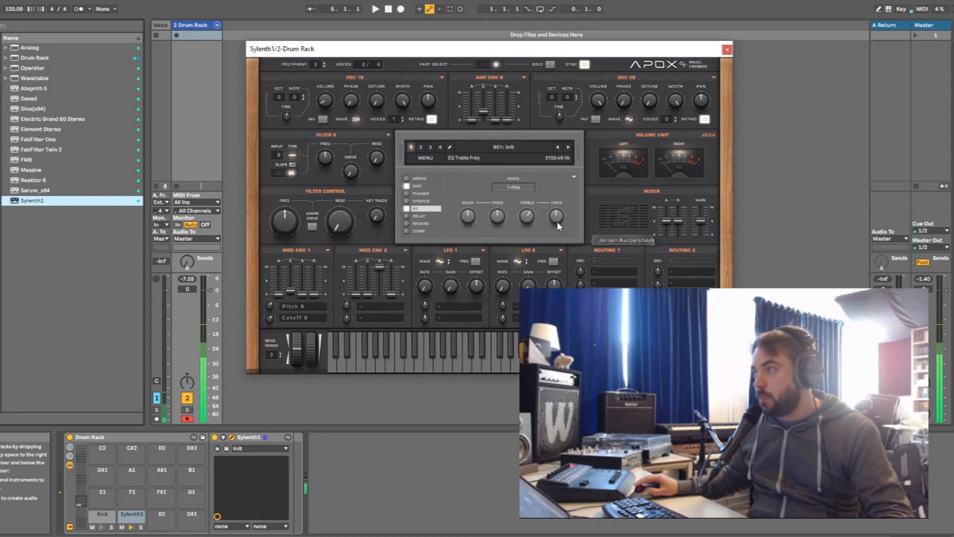
drag(557, 217, 554, 231)
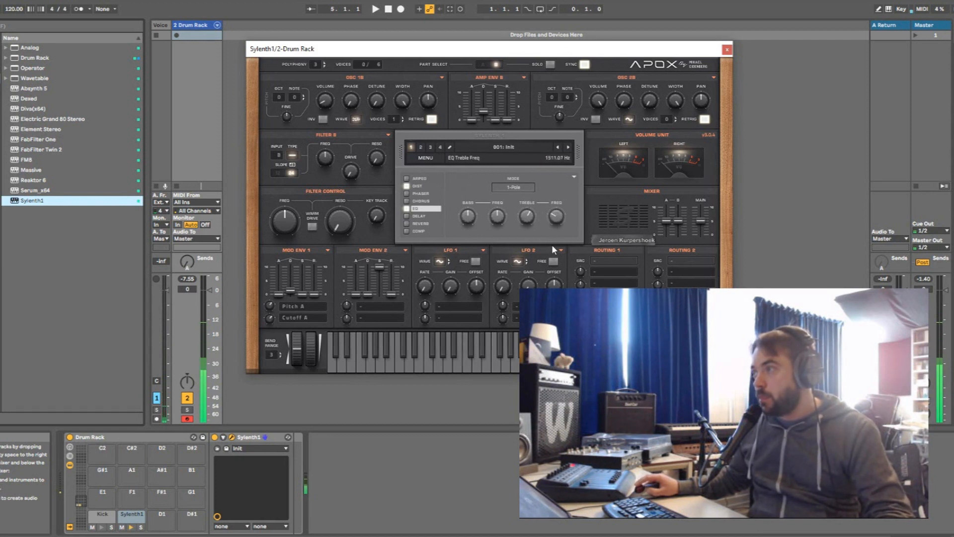
drag(527, 203, 525, 208)
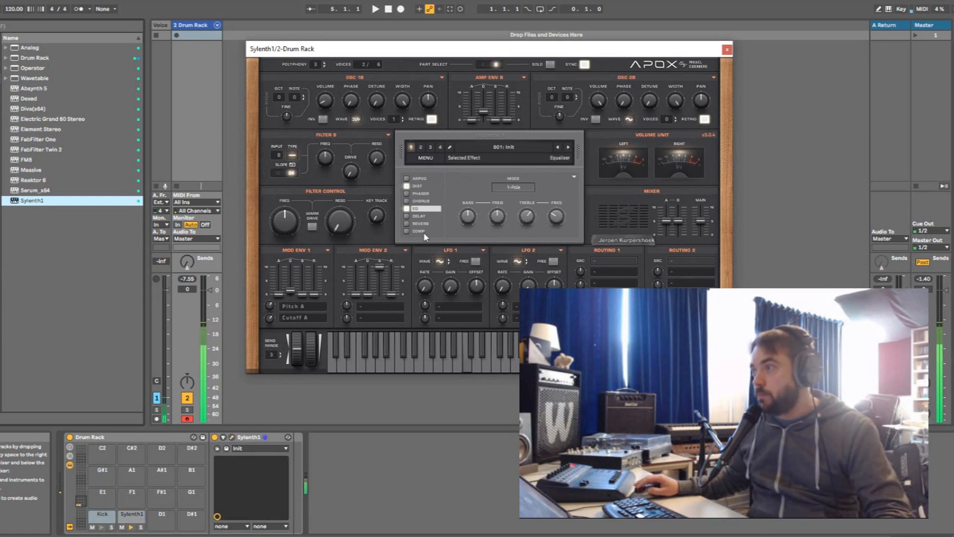
- Enable the reverb effect, raise its damp and size, and set its dry/wet to about 27%
click(414, 223)
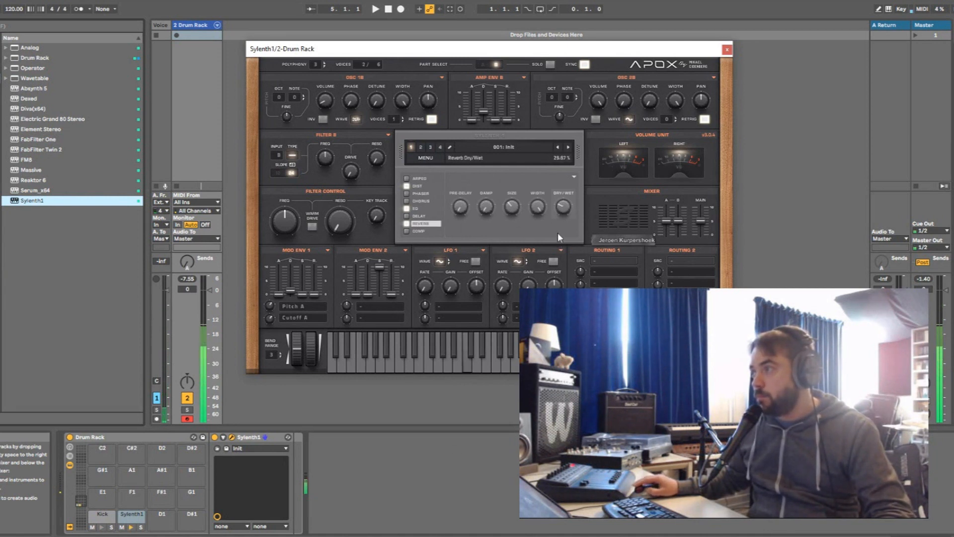
drag(510, 204, 513, 191)
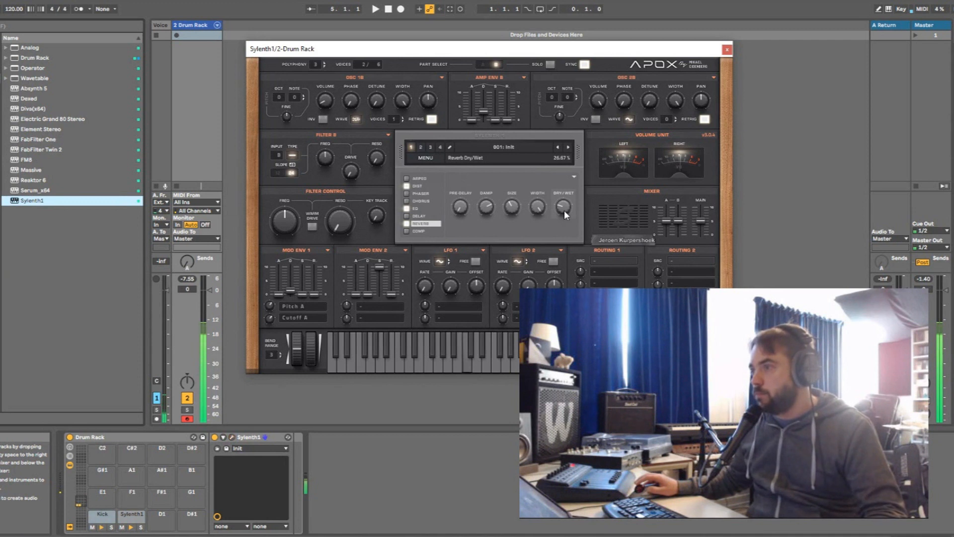
drag(564, 210, 565, 203)
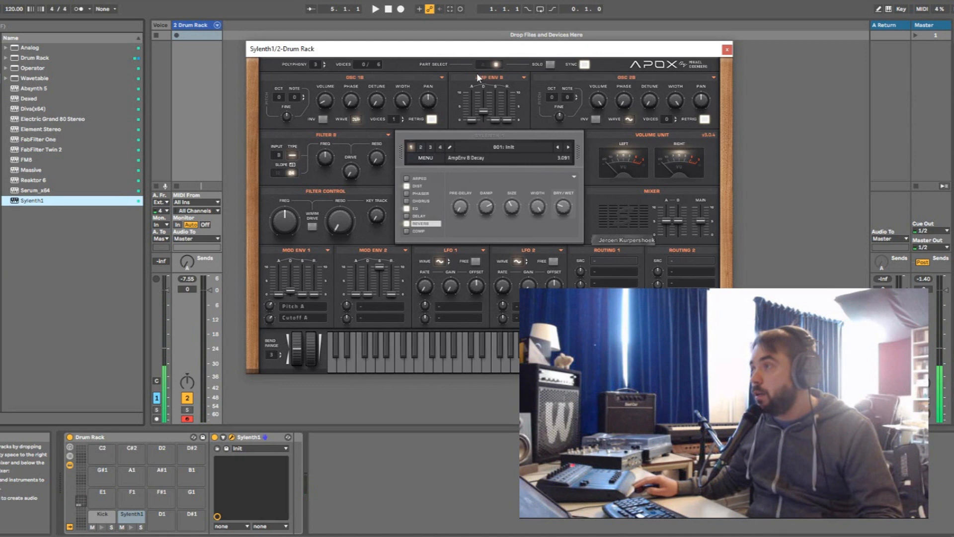
- Set Filter B's type to Highpass with a cutoff of about 4.5
click(292, 157)
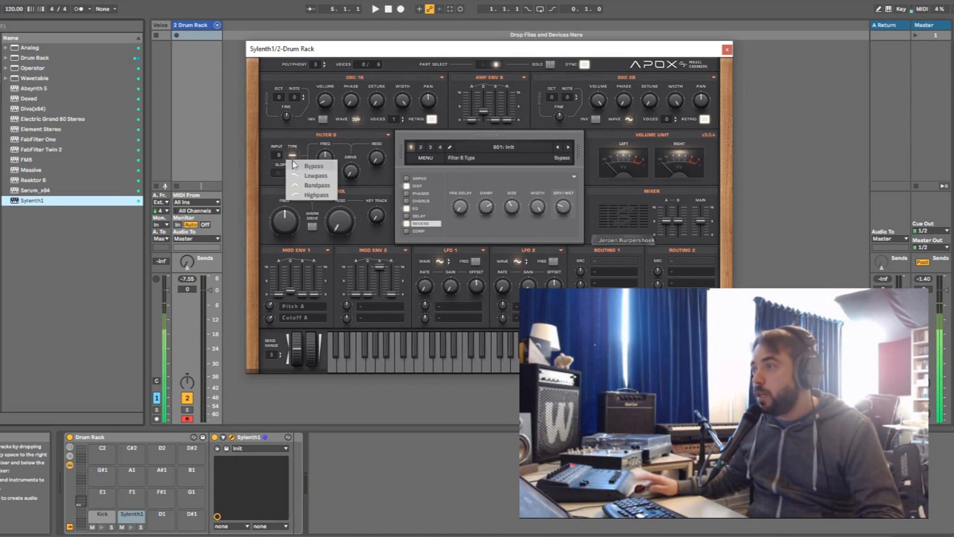
click(307, 197)
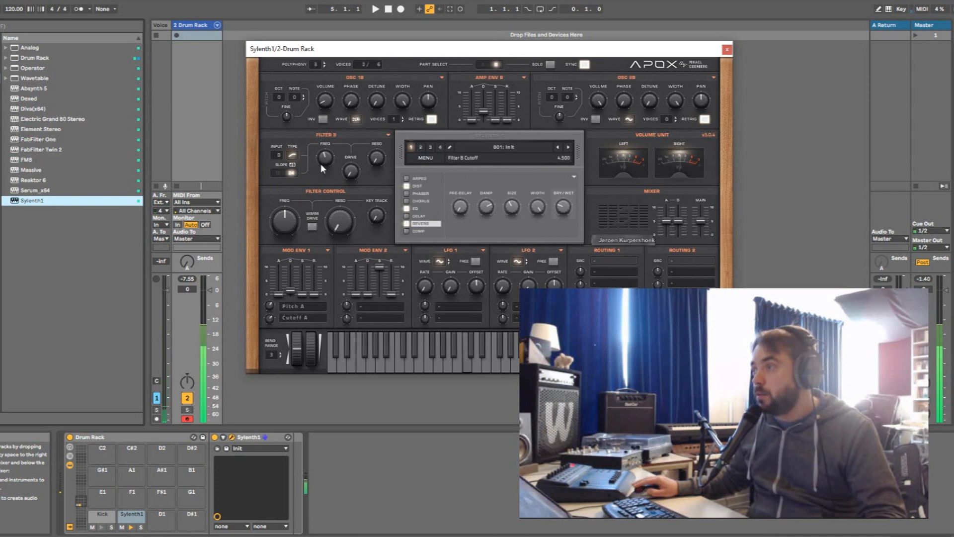
drag(320, 160, 320, 159)
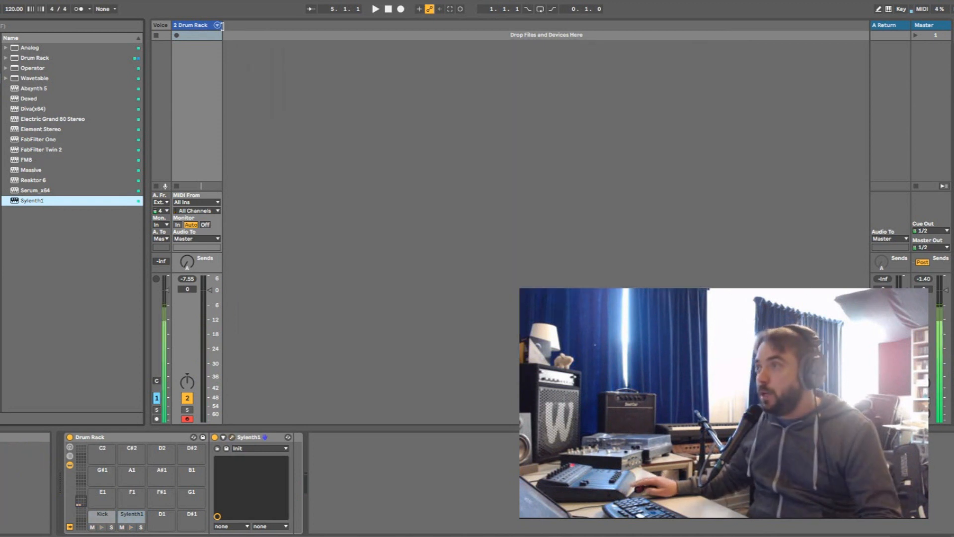
- Narrow the Drum Rack track and load another Sylenth1 onto the D1 pad
drag(220, 26, 209, 27)
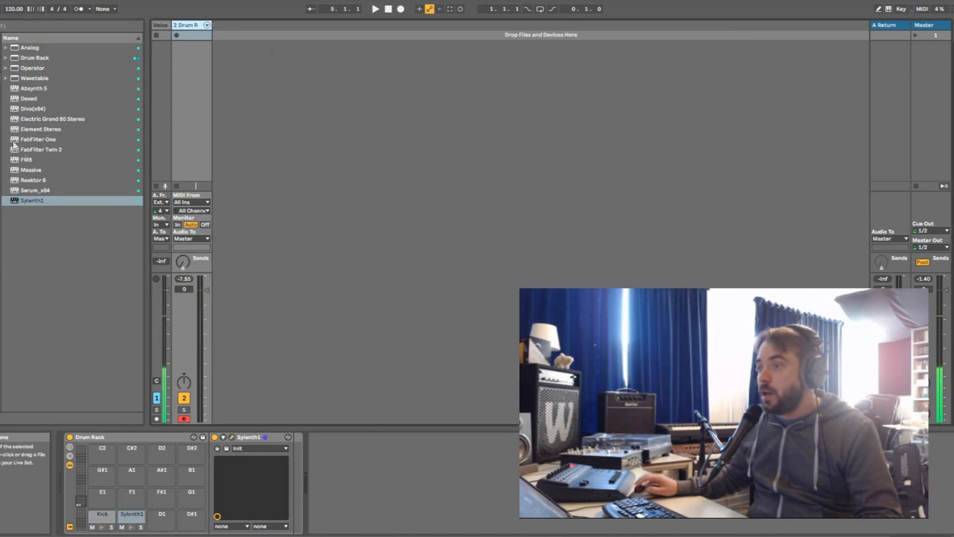
drag(34, 199, 166, 527)
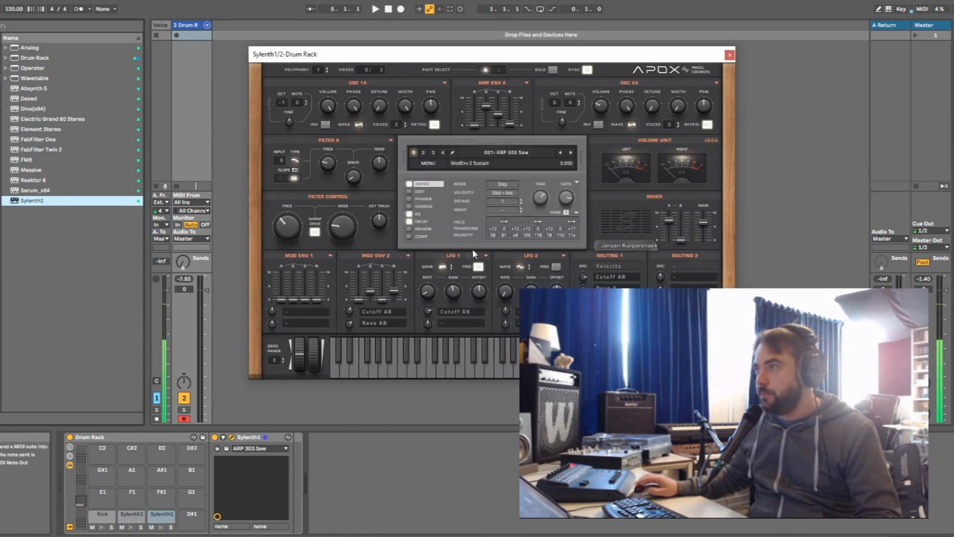
- Rename the C#1 pad in the Drum Rack as Snare and the D1 pad as HiHat
drag(533, 58, 365, 52)
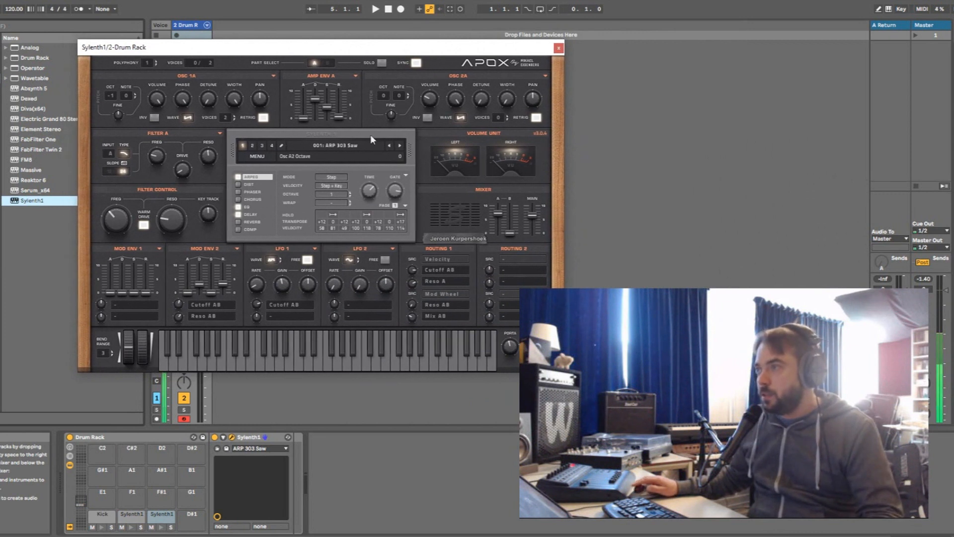
click(127, 519)
text(Snare)
key(Return)
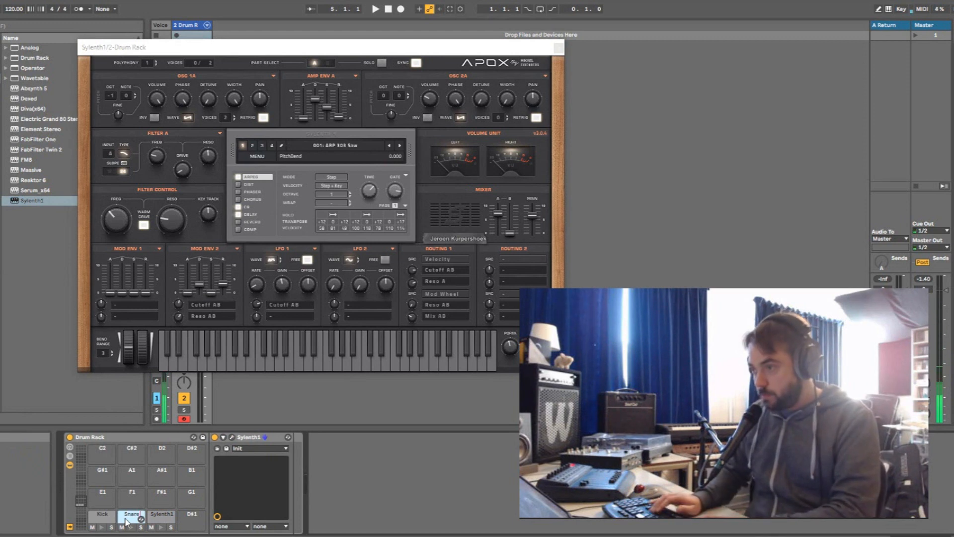
click(158, 516)
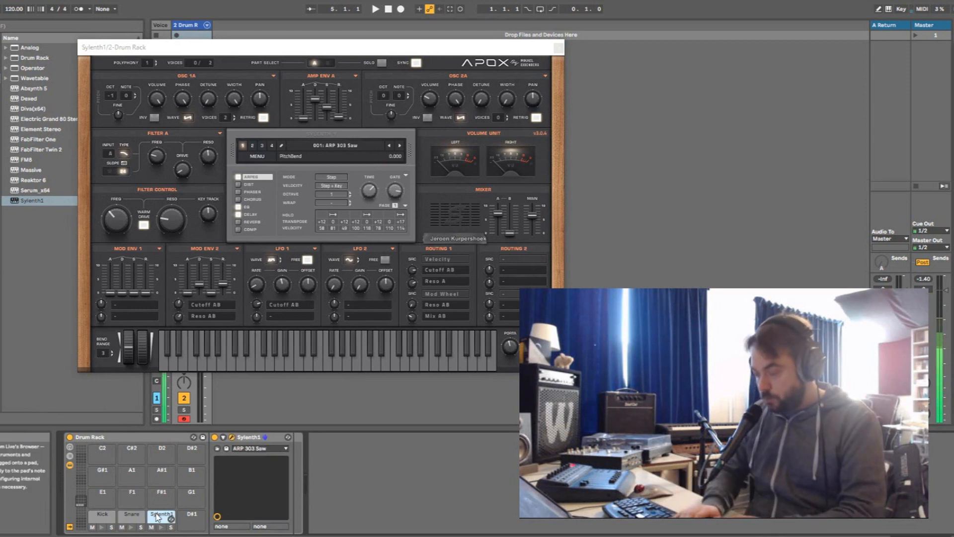
text(HiHat)
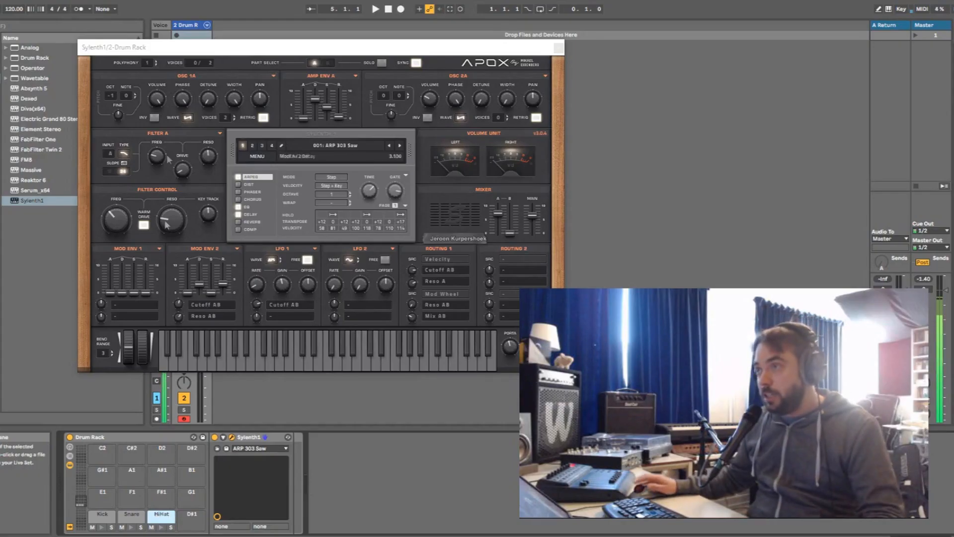
- Start the hi-hat from an empty patch, with oscillator A1's waveform set to Noise and its volume adjusted
click(188, 119)
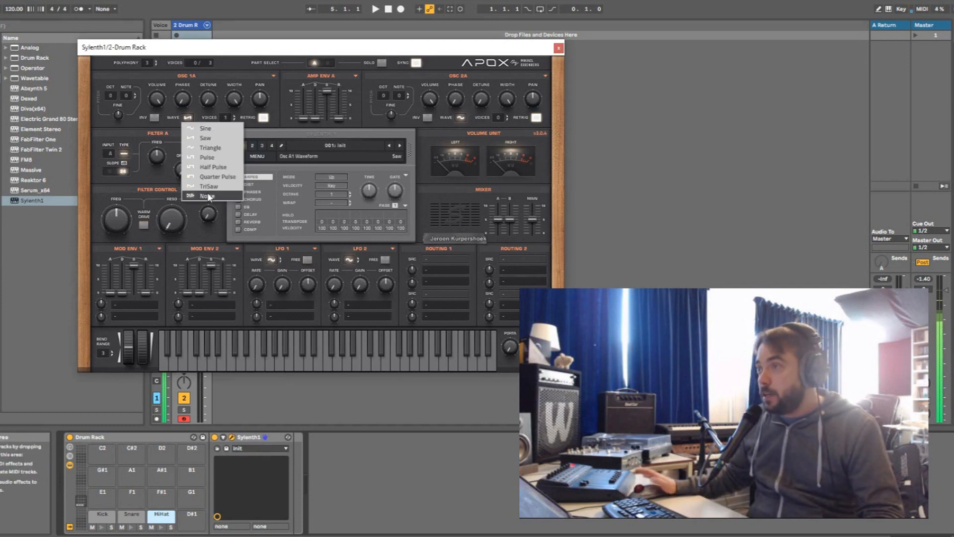
click(207, 196)
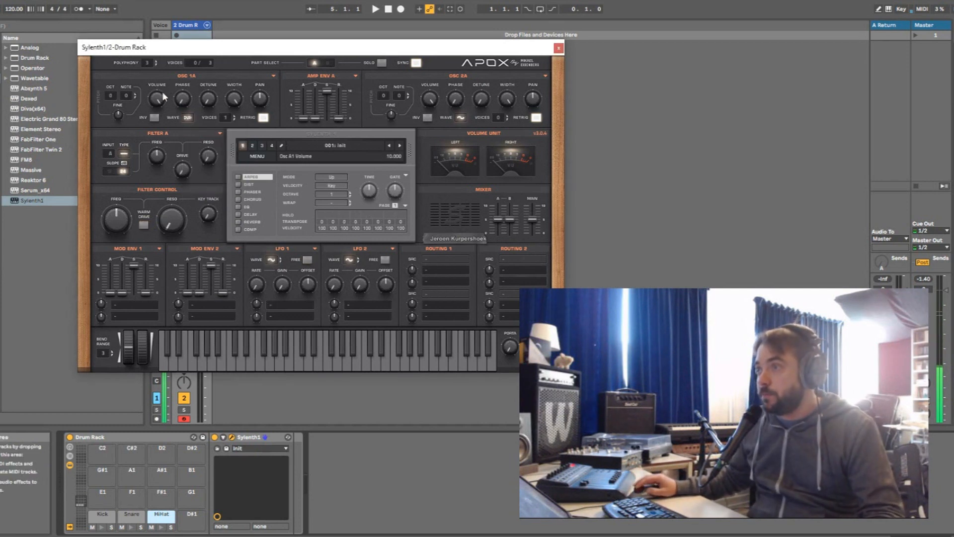
drag(160, 102, 159, 105)
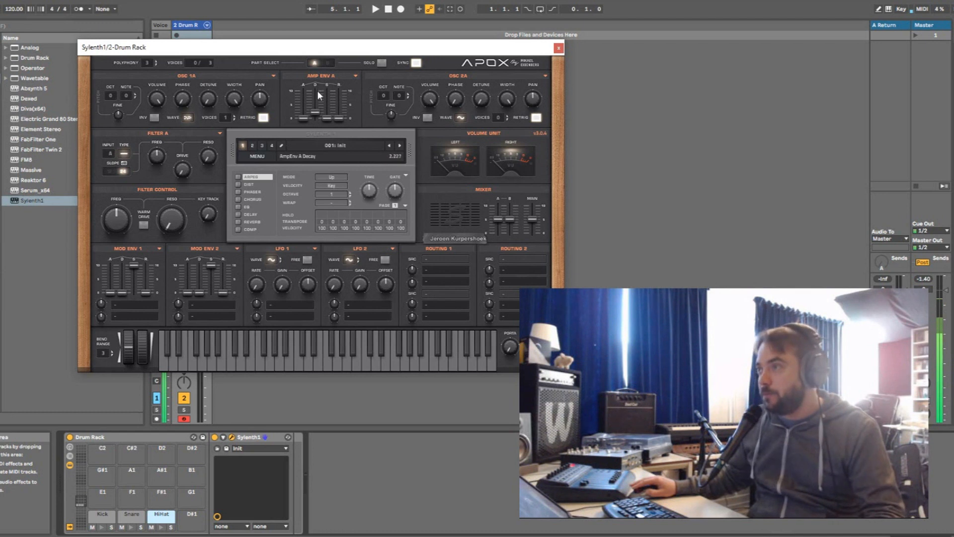
- Shape Amp Env A for a short hit, with sustain at zero and decay at about 2
drag(317, 92, 302, 162)
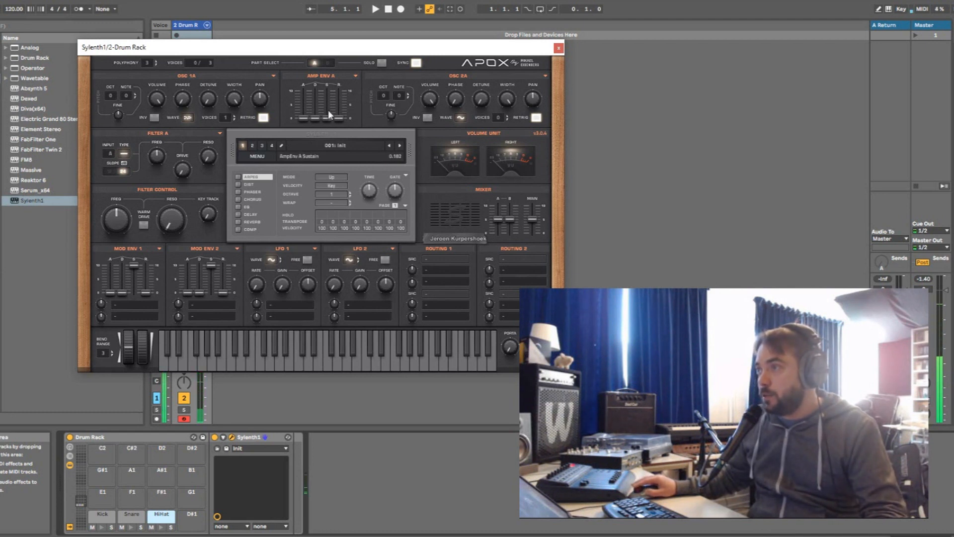
drag(327, 78, 327, 161)
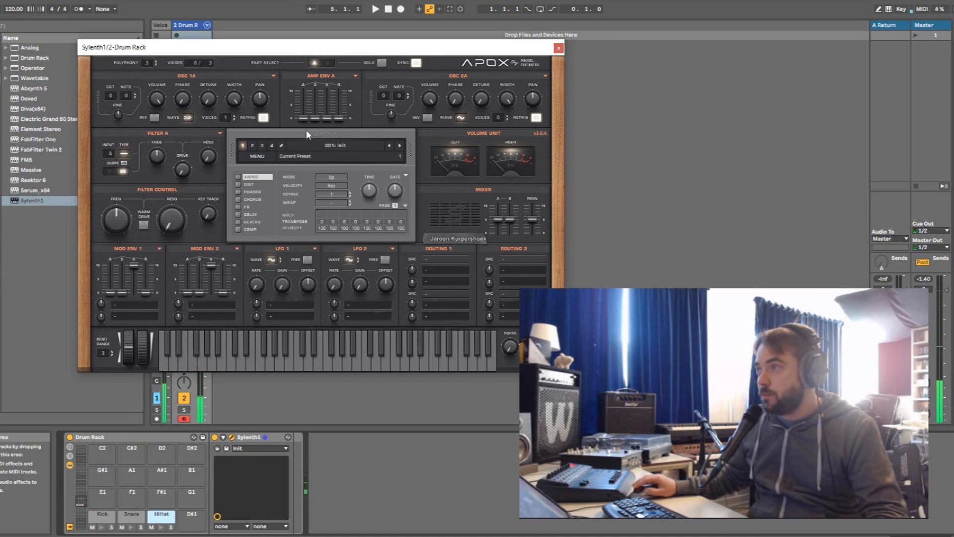
drag(321, 116, 317, 91)
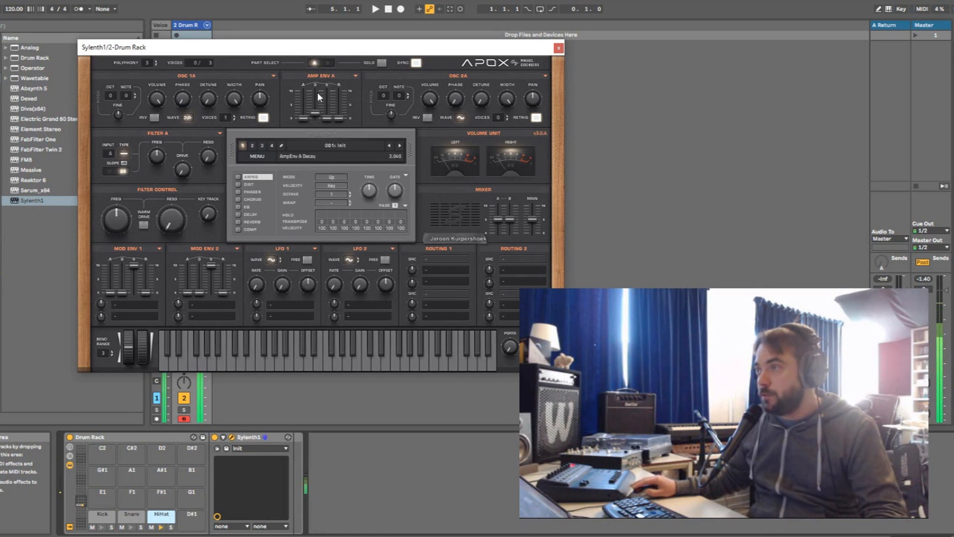
- Set Filter A's type to Highpass with a cutoff of about 4.4, and close the synth window
click(124, 153)
click(144, 193)
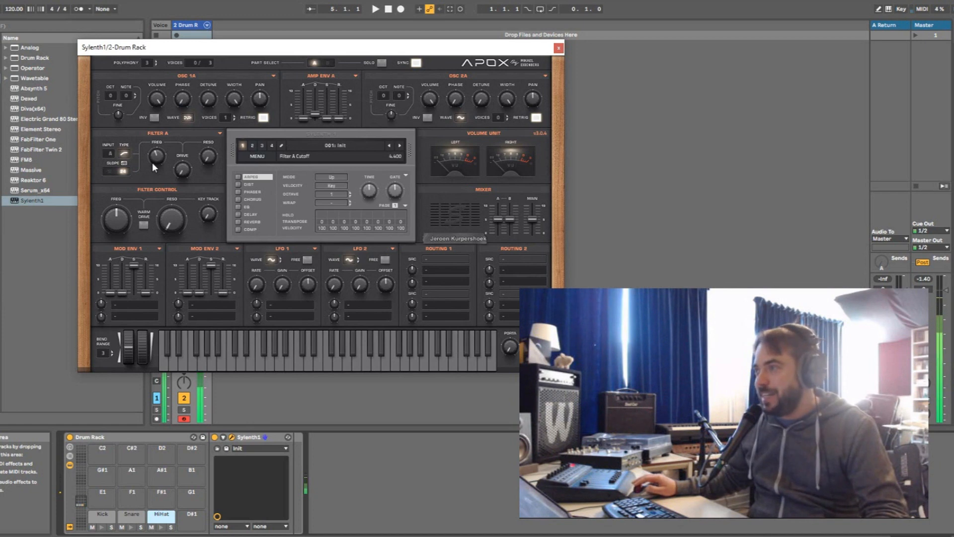
click(558, 49)
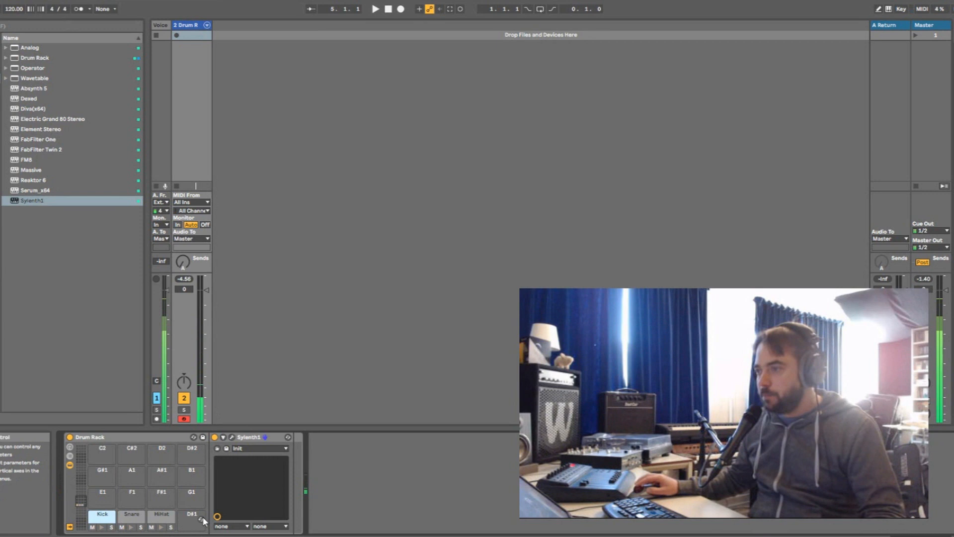
- Duplicate the HiHat pad onto the D#1 pad and open the copy's Sylenth1
drag(161, 517, 196, 520)
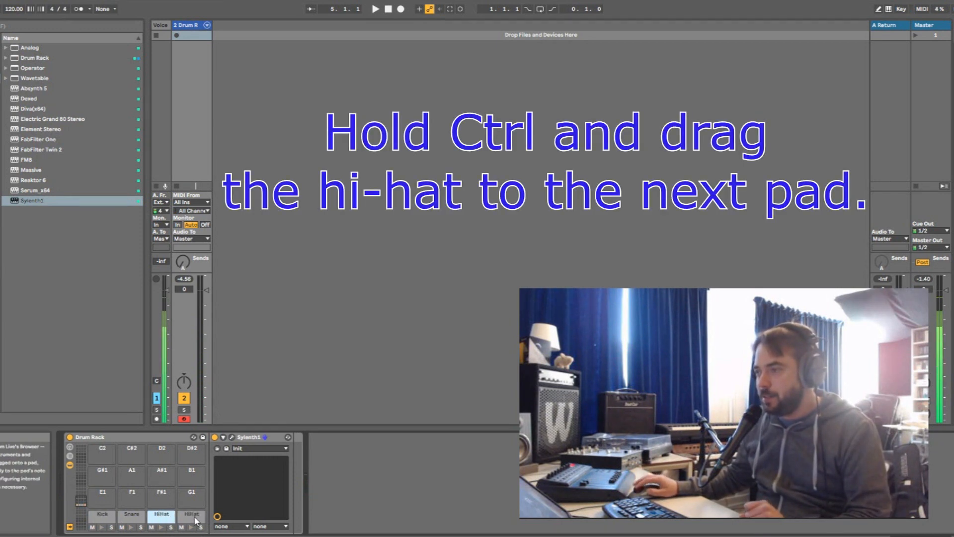
click(191, 519)
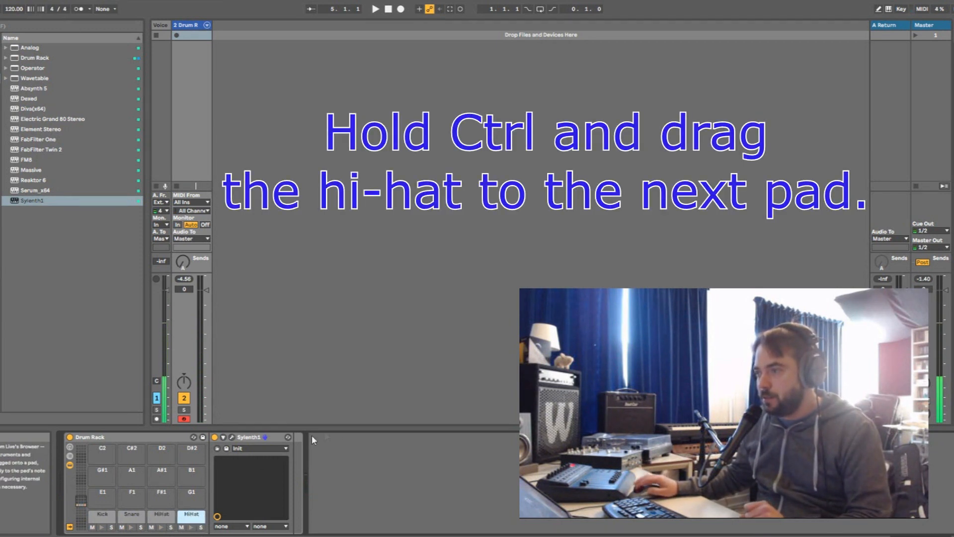
click(231, 437)
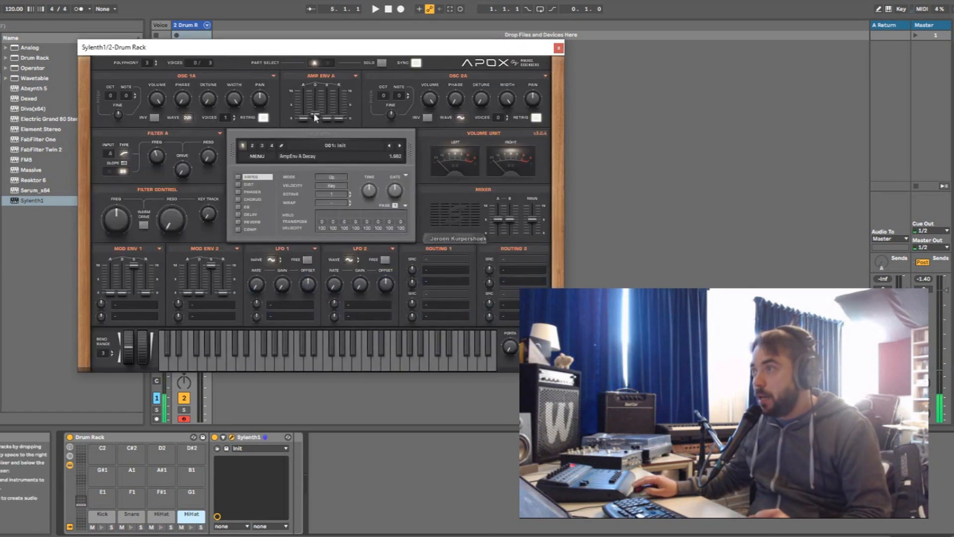
- Turn the copy into a pad named Open HiHat with a longer amp envelope decay and a main volume of about 3.5
drag(314, 113, 317, 67)
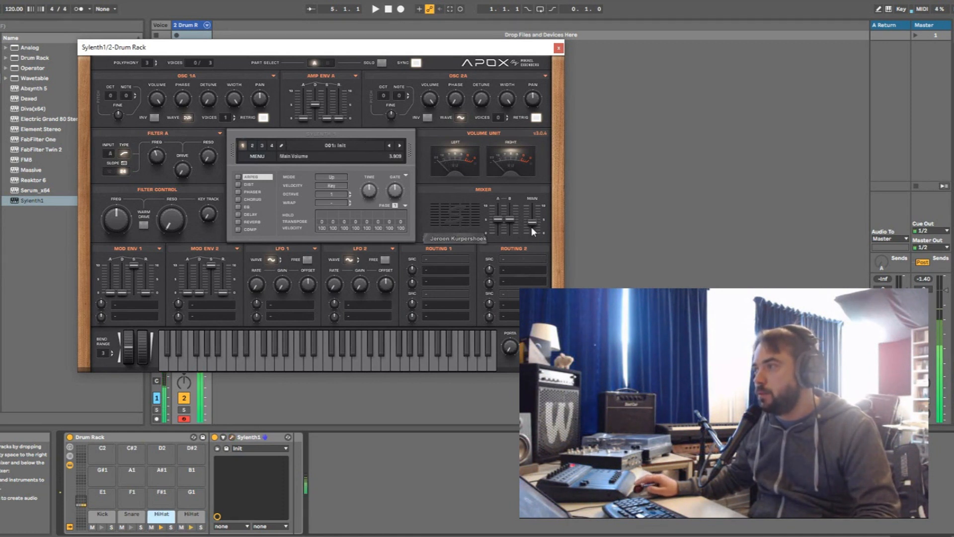
drag(534, 227, 533, 231)
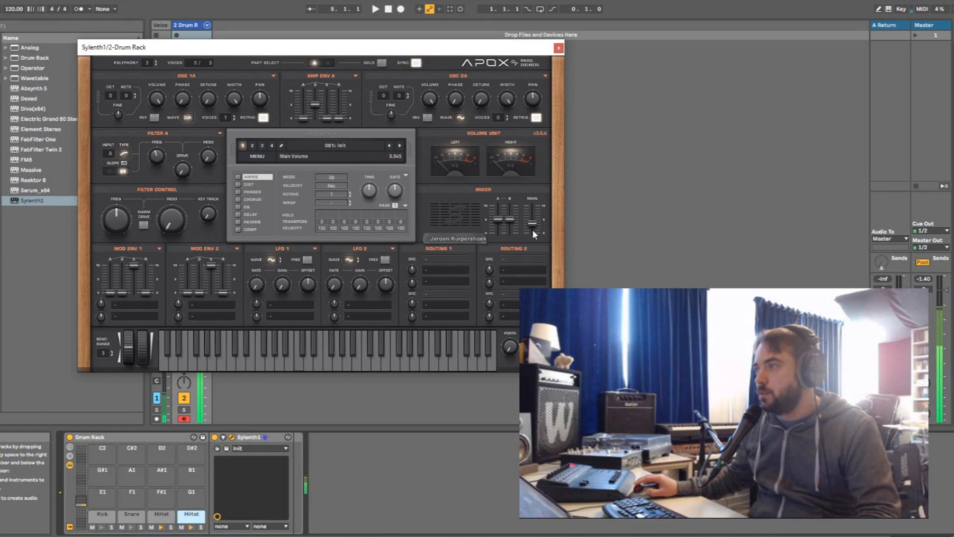
click(558, 48)
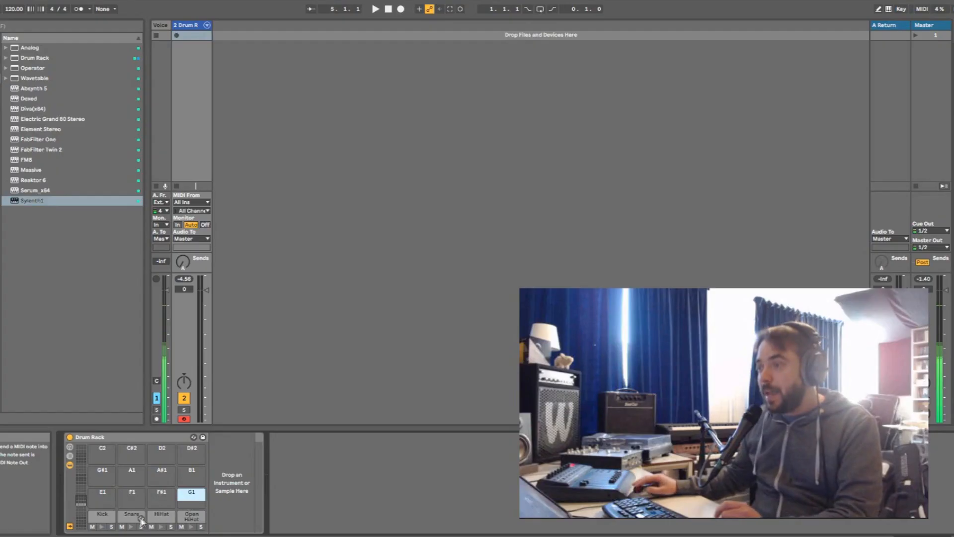
- Load a new Sylenth1 onto the F1 pad and reset it to an empty patch
click(131, 515)
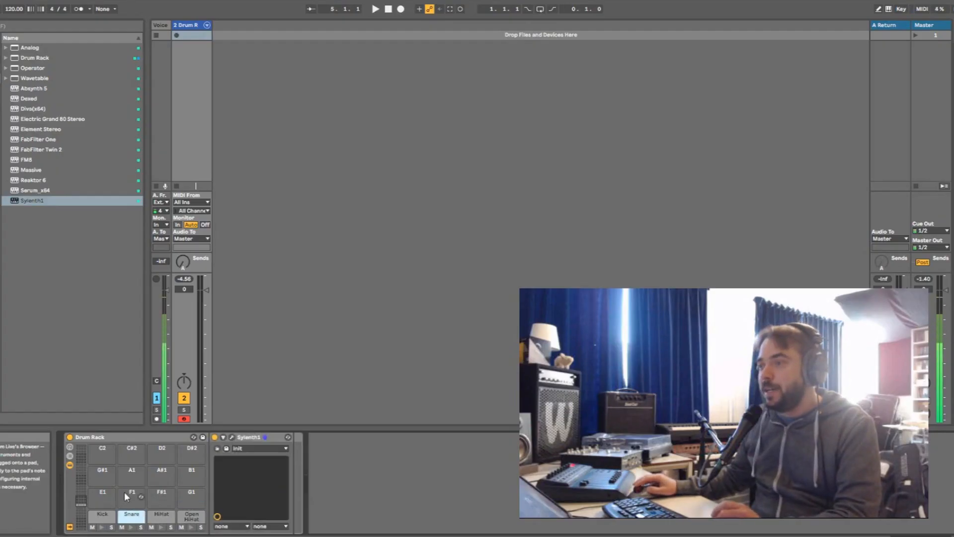
click(126, 495)
drag(38, 200, 131, 494)
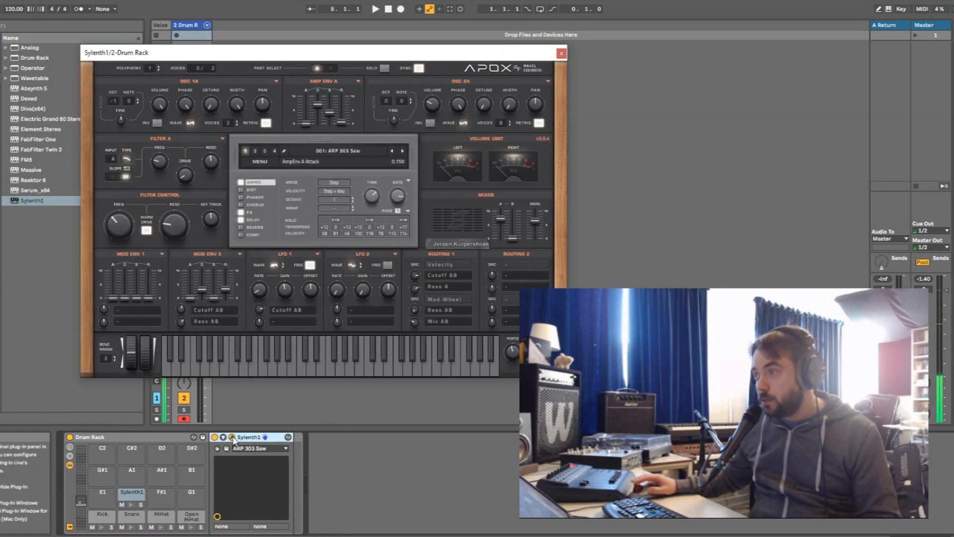
click(232, 437)
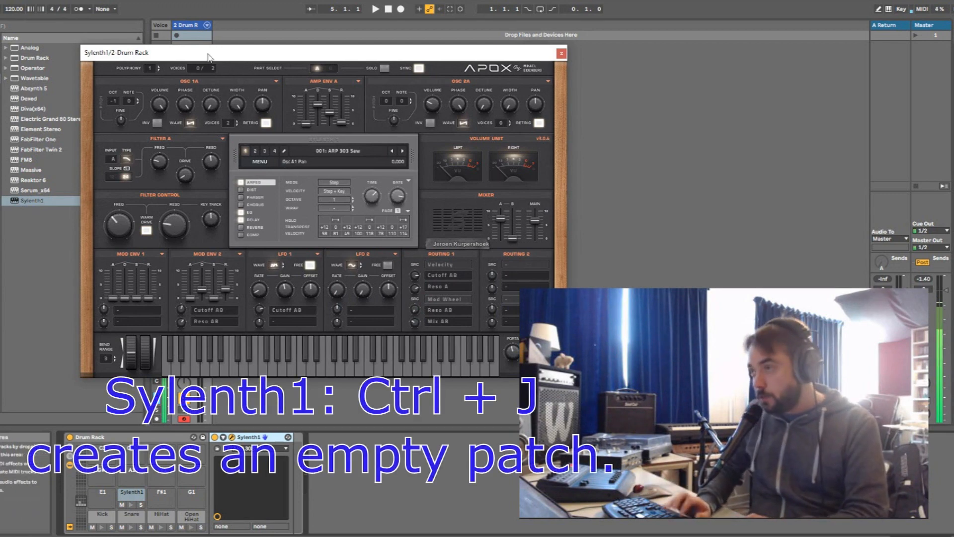
key(ctrl+j)
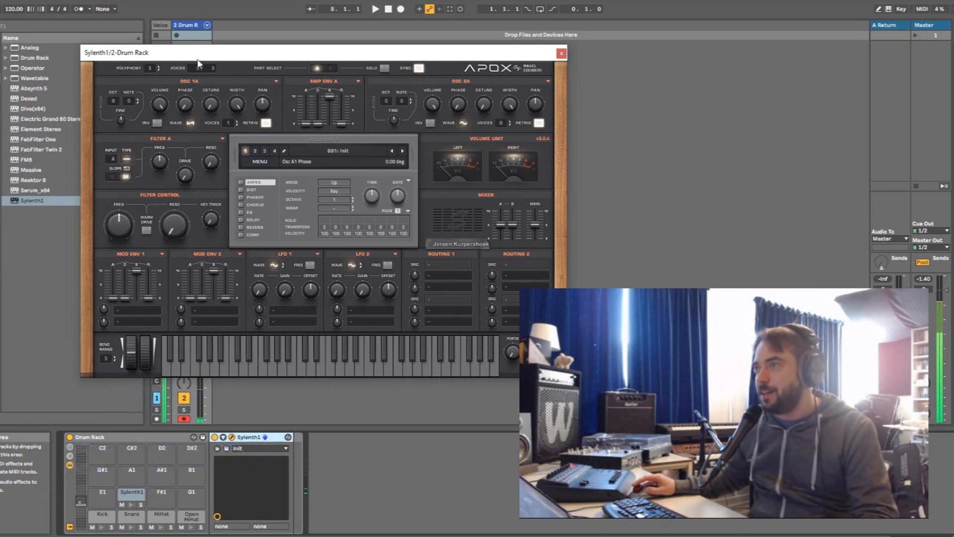
drag(198, 56, 174, 58)
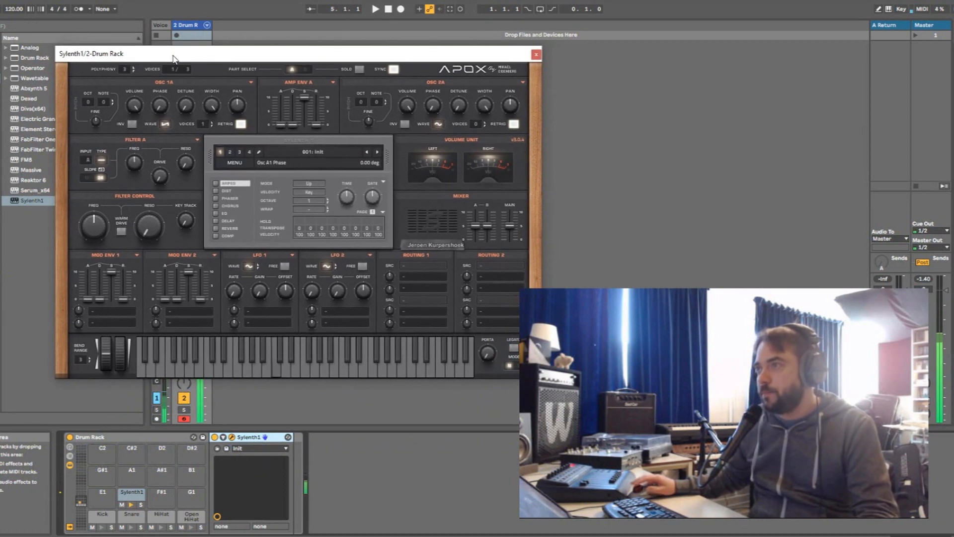
- Set oscillator A1's waveform to Noise with its volume at 0, and LFO 1's waveform to Saw with its gain at 10
click(165, 125)
click(186, 202)
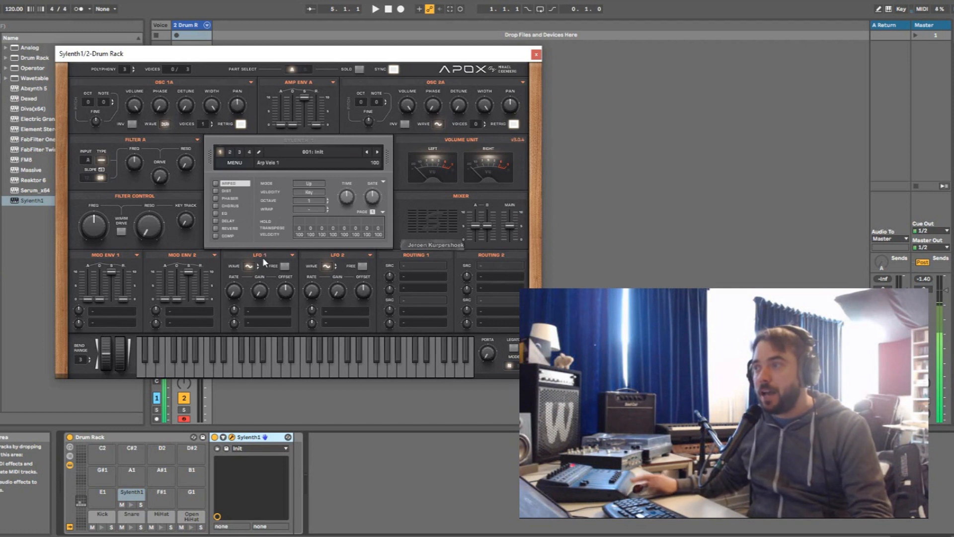
click(247, 267)
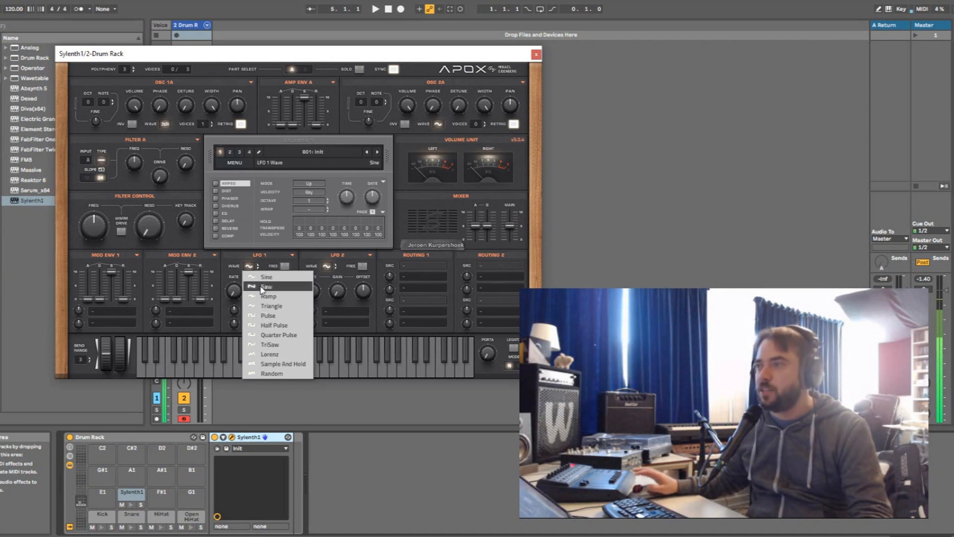
click(262, 287)
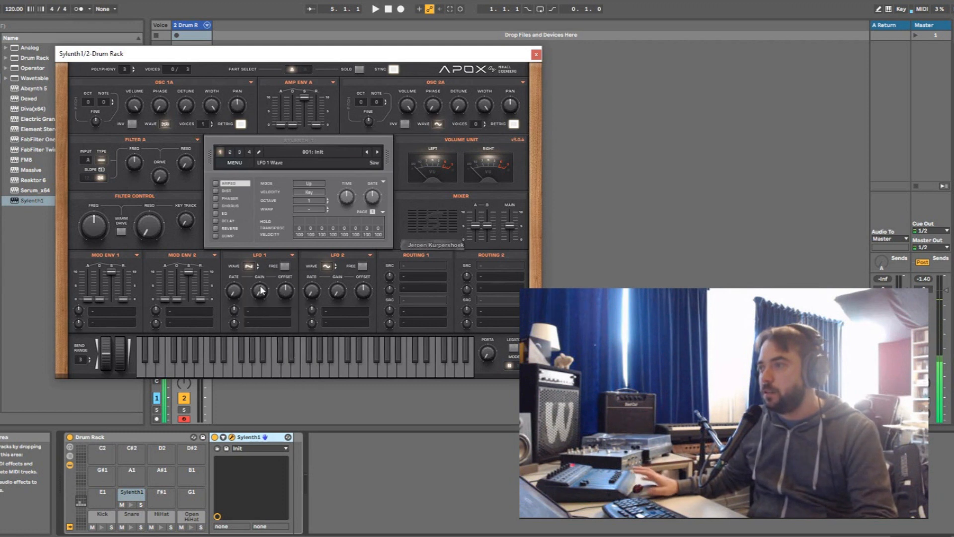
drag(259, 293, 271, 121)
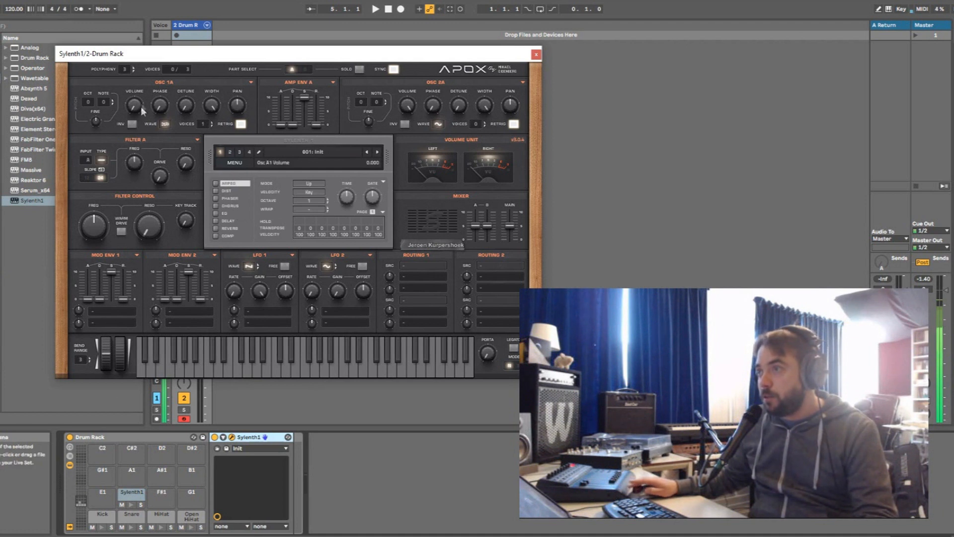
- Route LFO 1 to Volume A with an amount of about 7.3, and set the LFO's rate to 1/16T
click(260, 312)
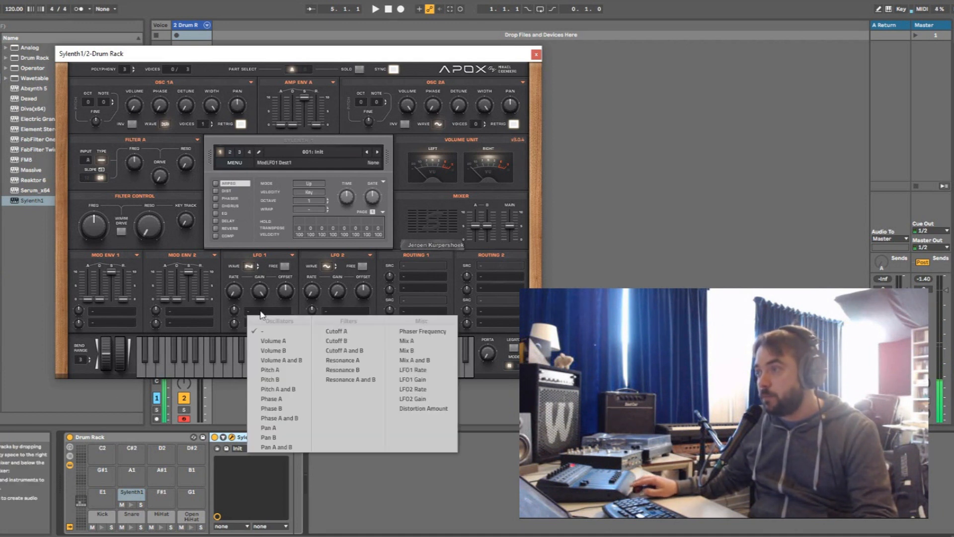
click(288, 345)
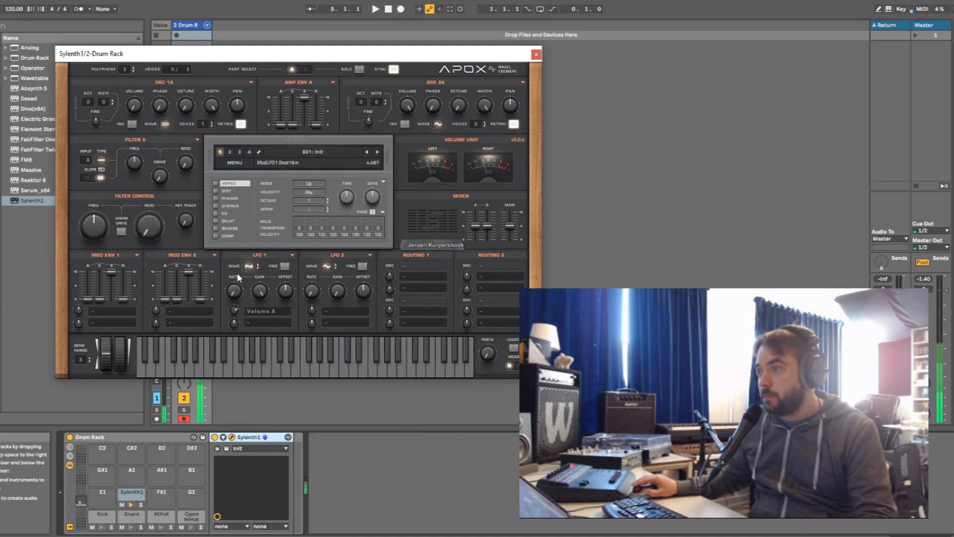
drag(233, 294, 238, 229)
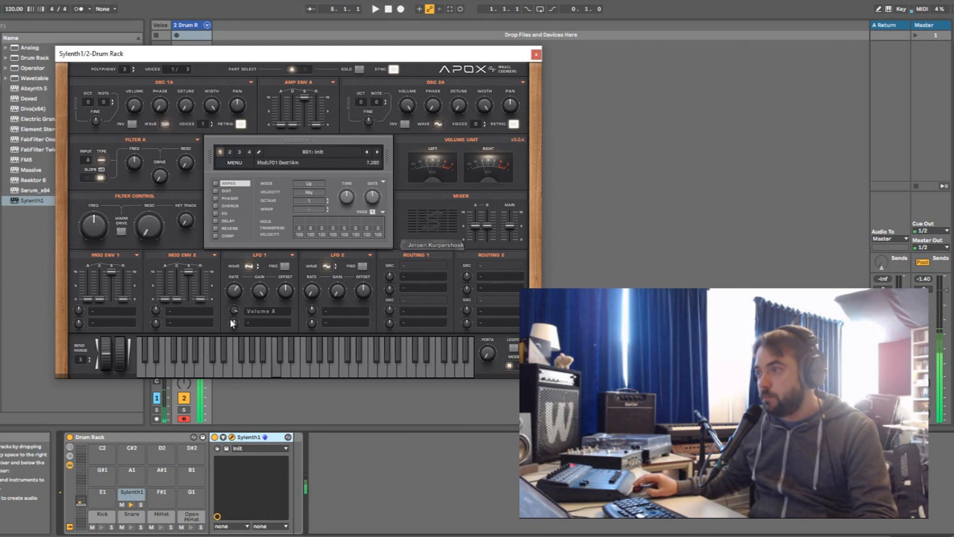
drag(232, 297, 237, 275)
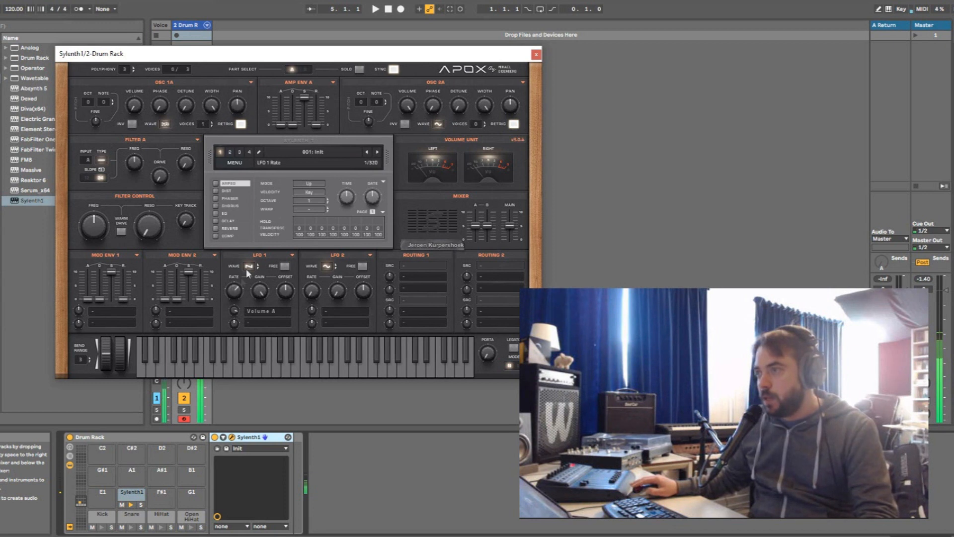
click(249, 266)
click(281, 315)
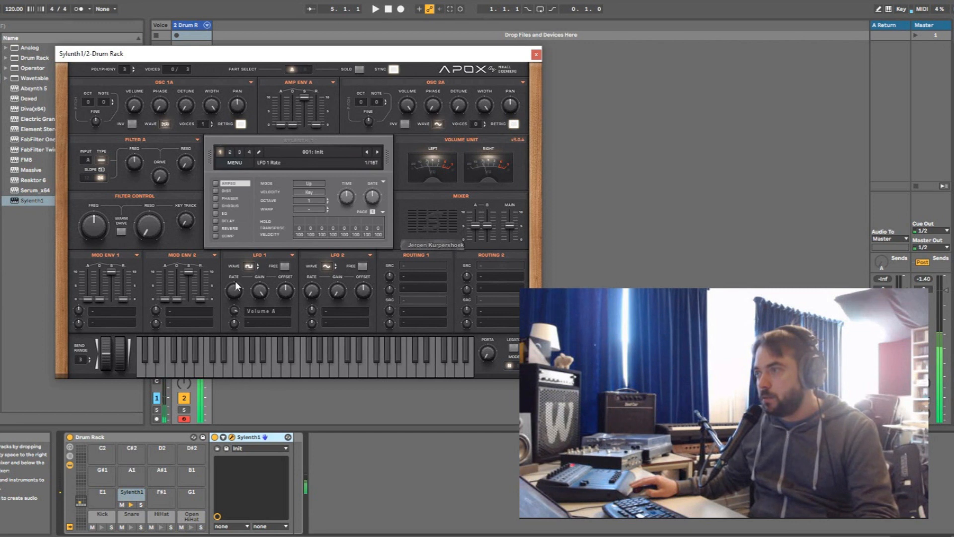
- Route Mod Env 2 to LFO1 Rate, with the envelope's sustain at 0 and a raised decay
mouse_move(254, 285)
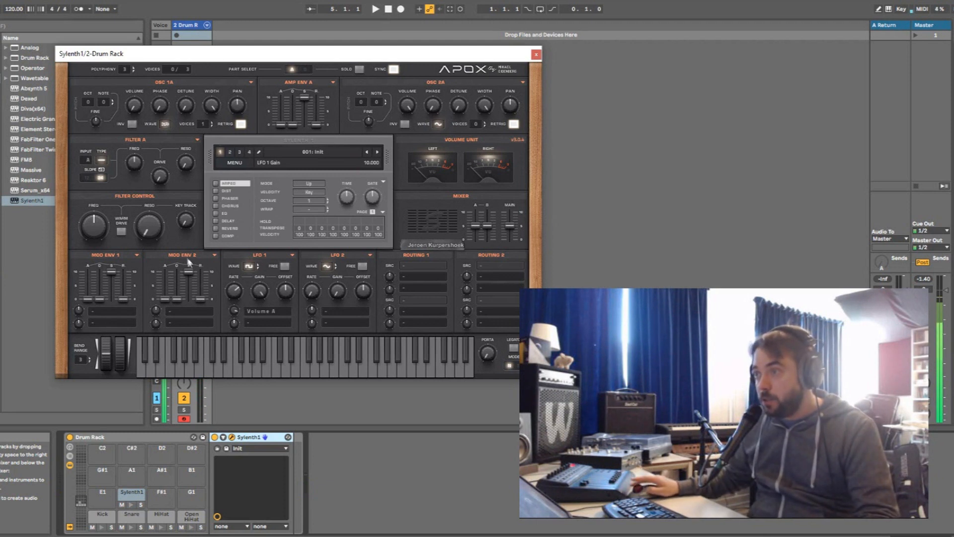
click(182, 310)
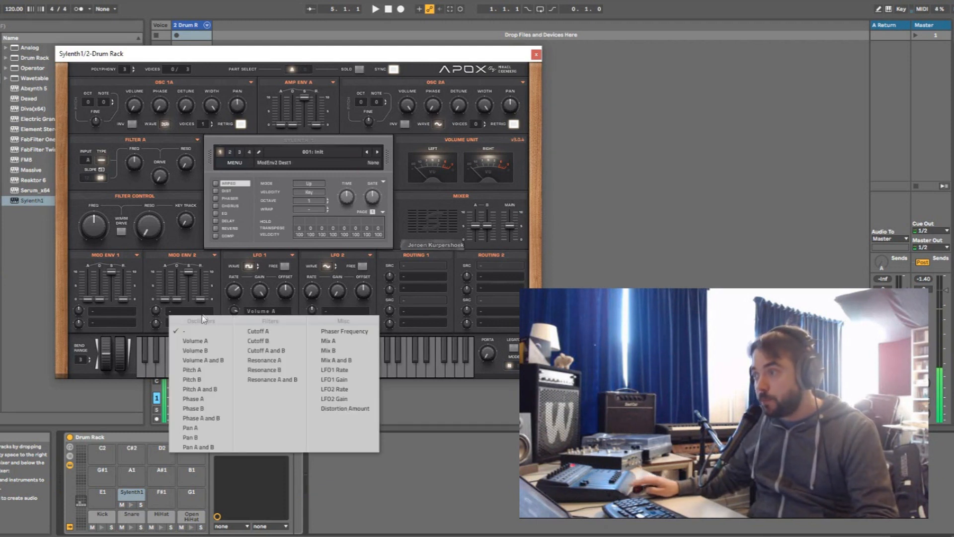
click(346, 370)
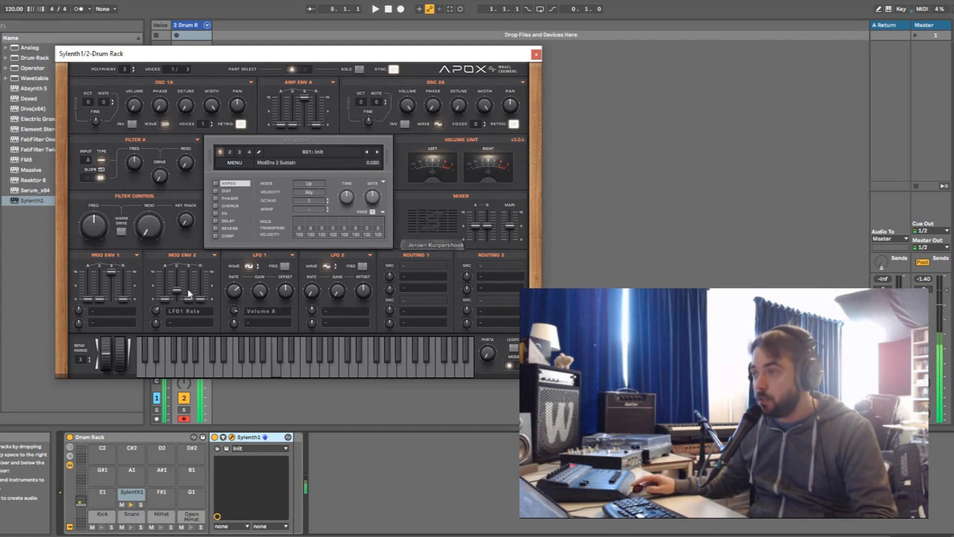
- Shape Amp Env A with sustain at 0 and a moderate decay, and readjust LFO 1's rate
drag(295, 120, 303, 72)
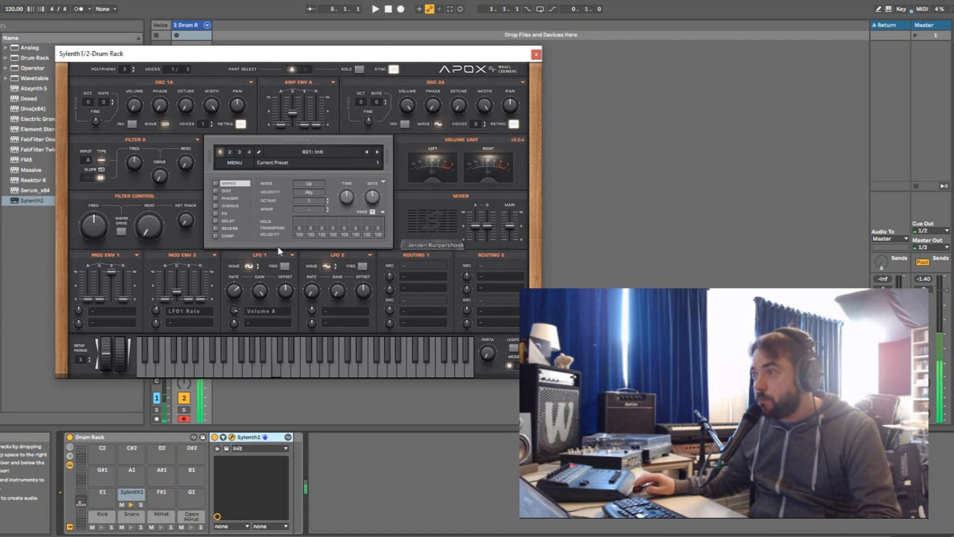
drag(238, 278, 238, 285)
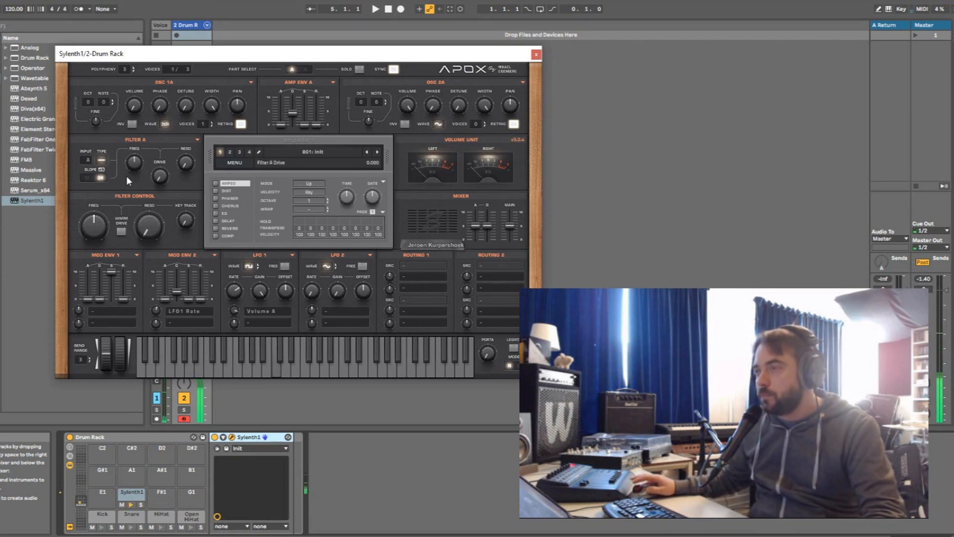
- Set Filter A's type to Bandpass, raise its drive, and adjust oscillator A1's volume
click(102, 161)
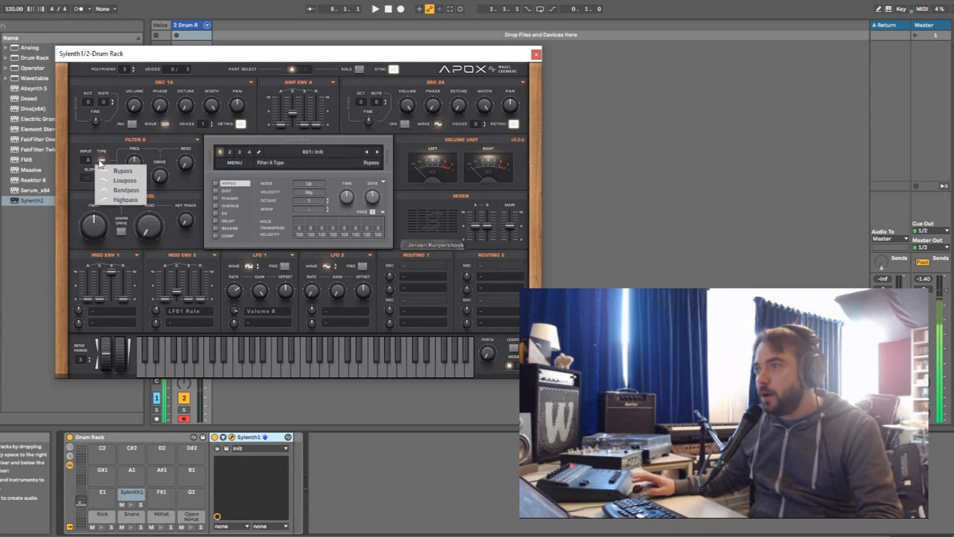
click(124, 191)
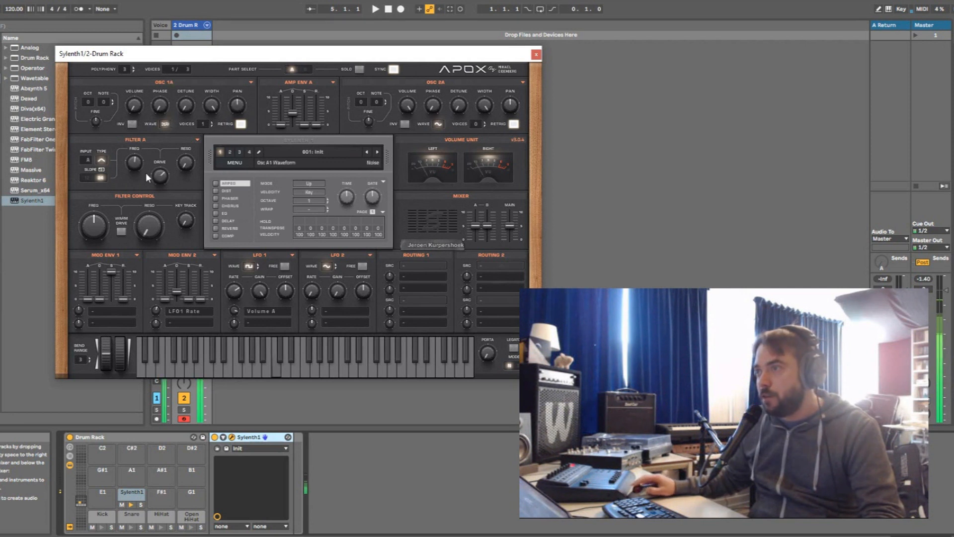
drag(132, 173, 134, 160)
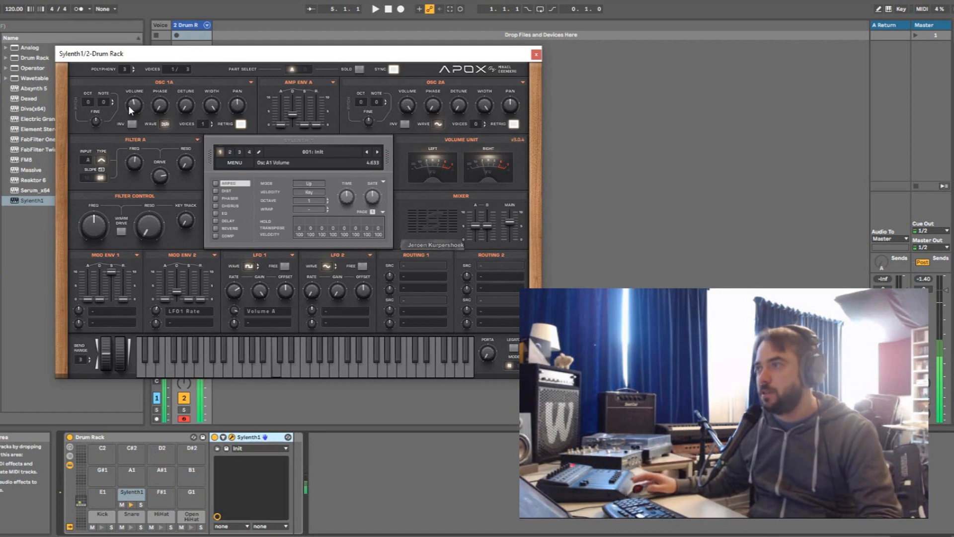
drag(128, 111, 128, 114)
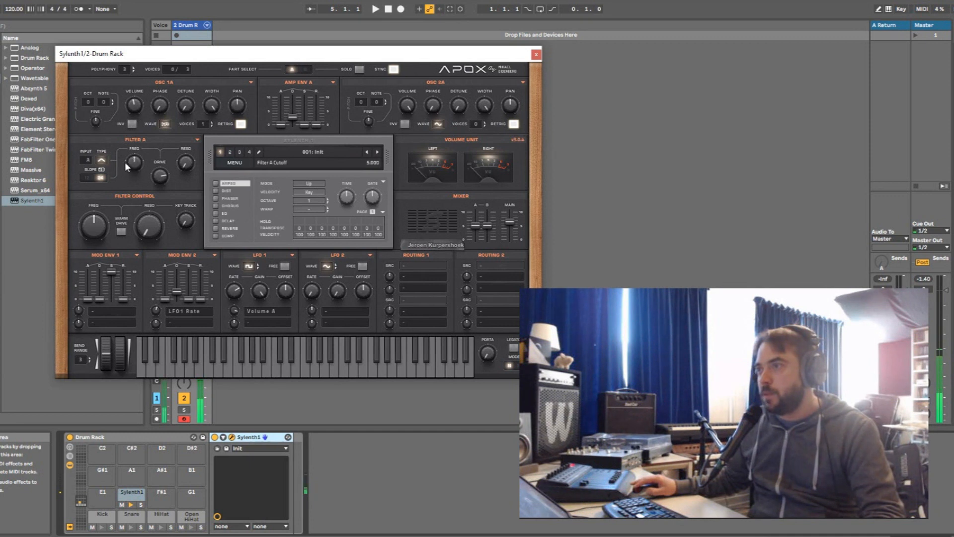
- Enable OverDrive distortion at an amount of about 4.7, EQ with treble at about 8.25 dB, and reverb with a reduced dry/wet mix
click(227, 191)
drag(300, 222, 299, 226)
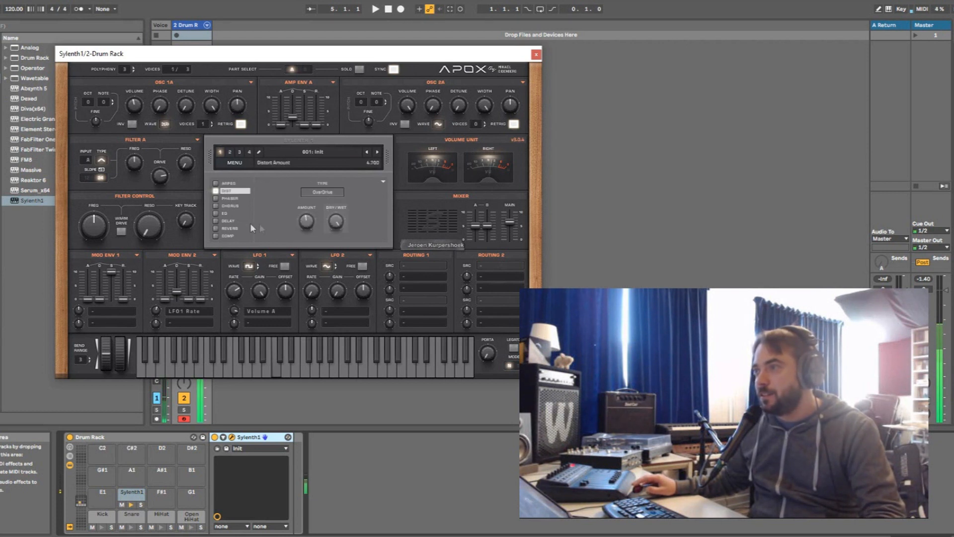
click(231, 213)
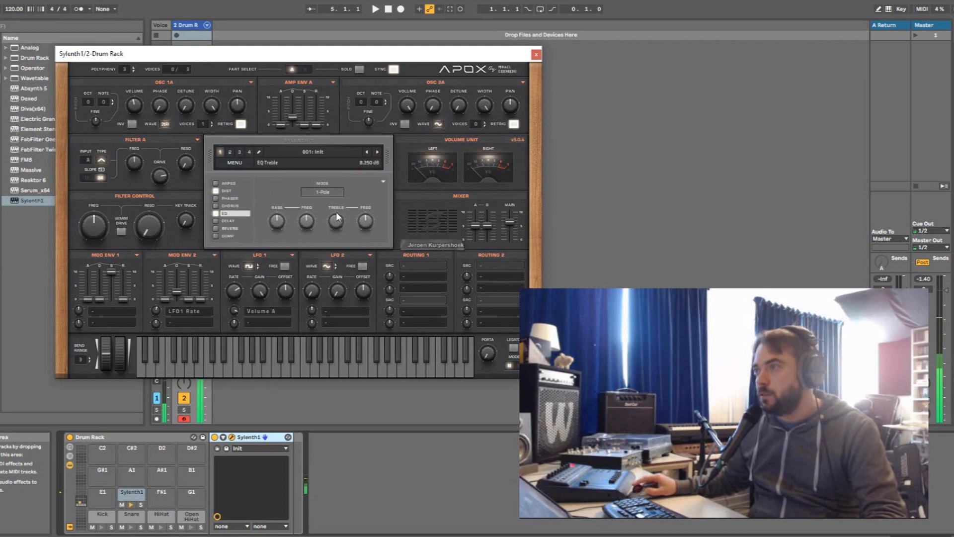
click(230, 228)
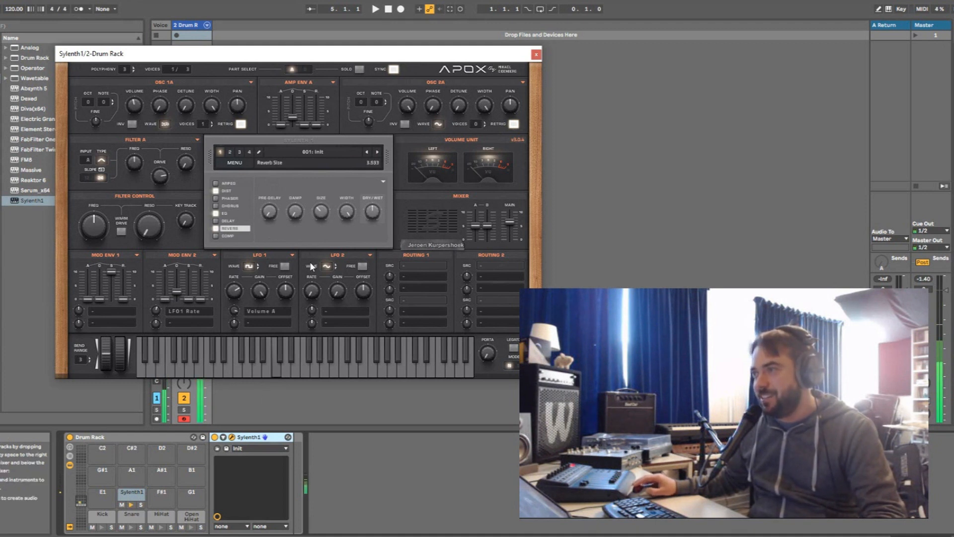
drag(370, 234, 365, 242)
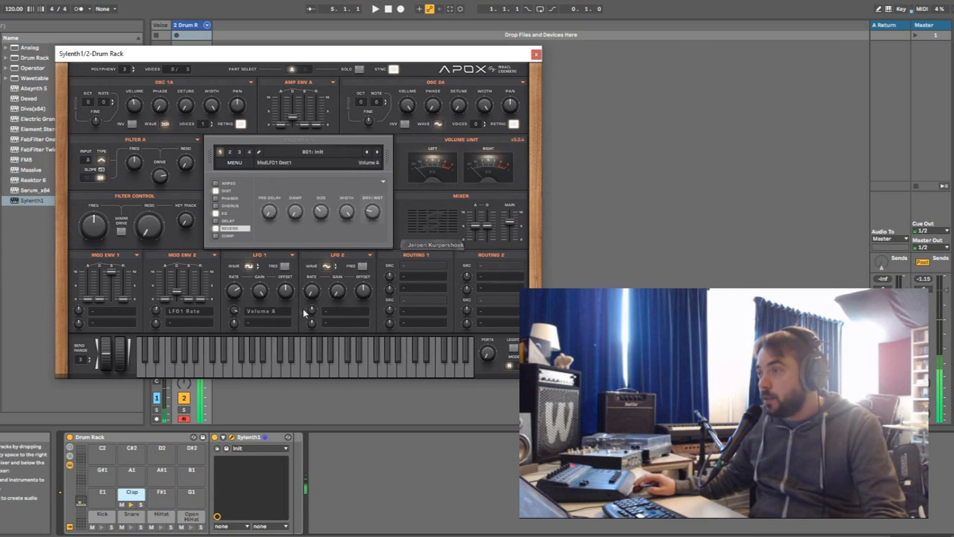
- Fine-tune the clap's LFO 1 rate and set its Amp Env A decay to about 3.23
drag(237, 297, 237, 293)
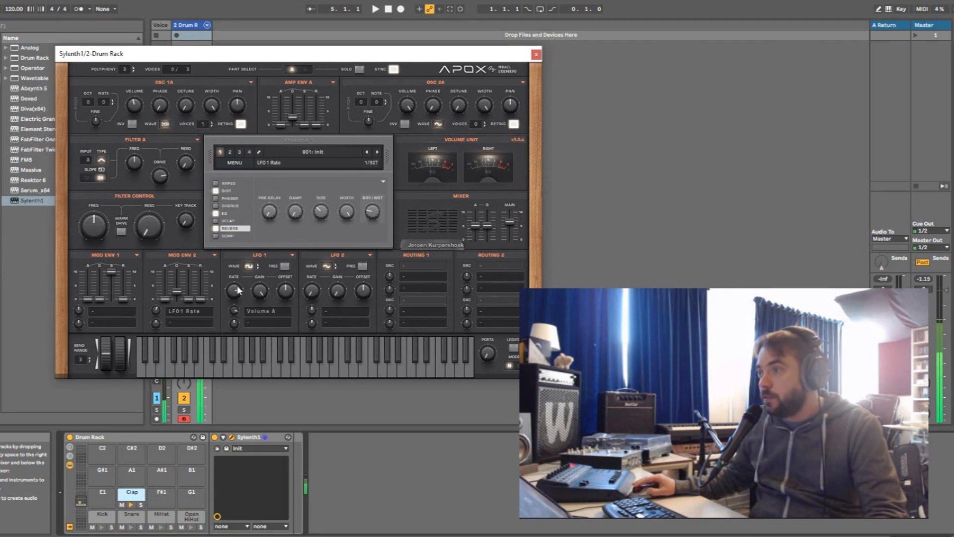
drag(237, 290, 235, 295)
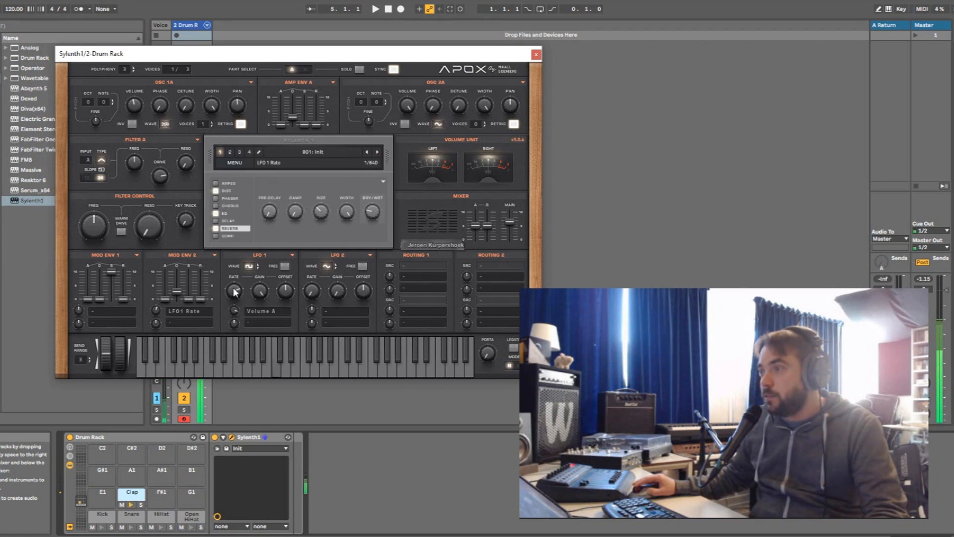
drag(292, 118, 293, 125)
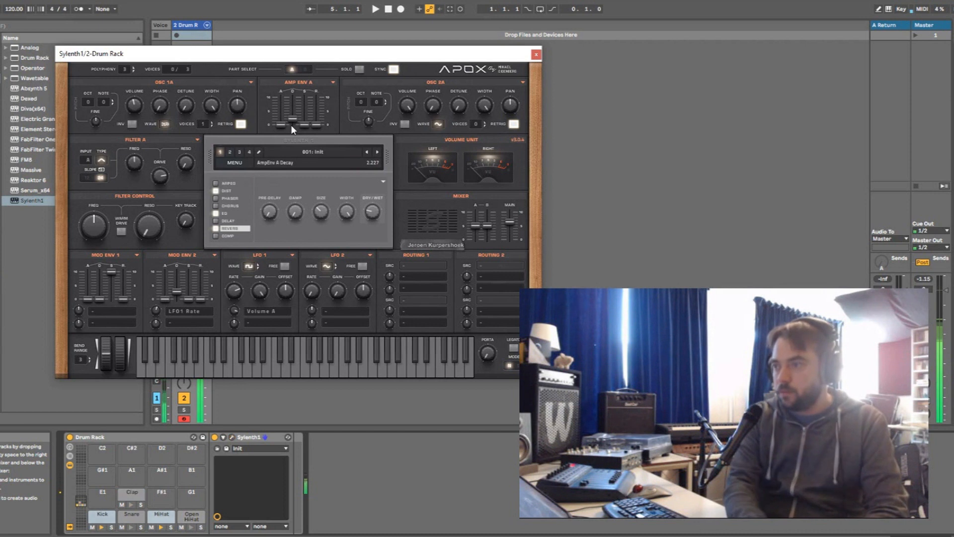
- Close the clap's synth, open the Kick pad's Sylenth1 on Part A, and adjust its Amp Env A decay to about 4.09
click(535, 54)
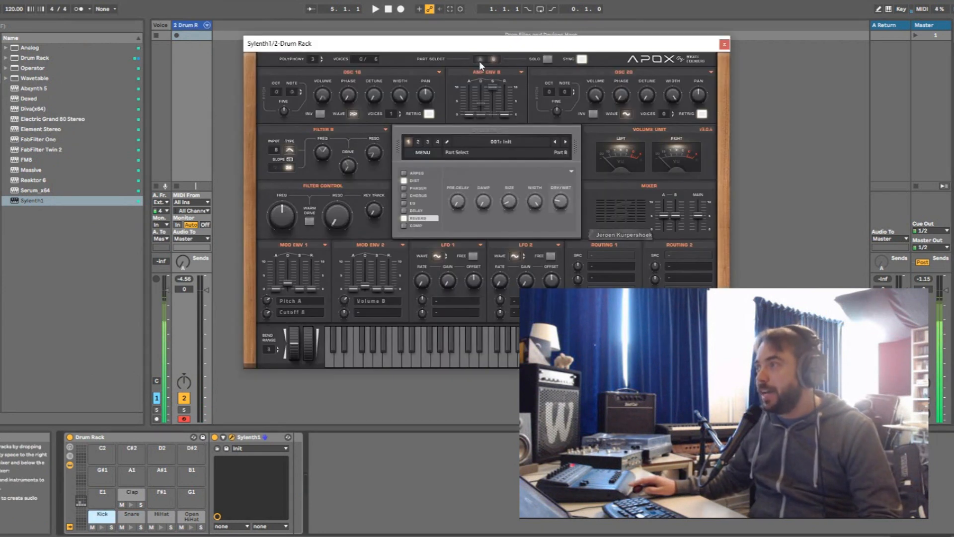
click(480, 60)
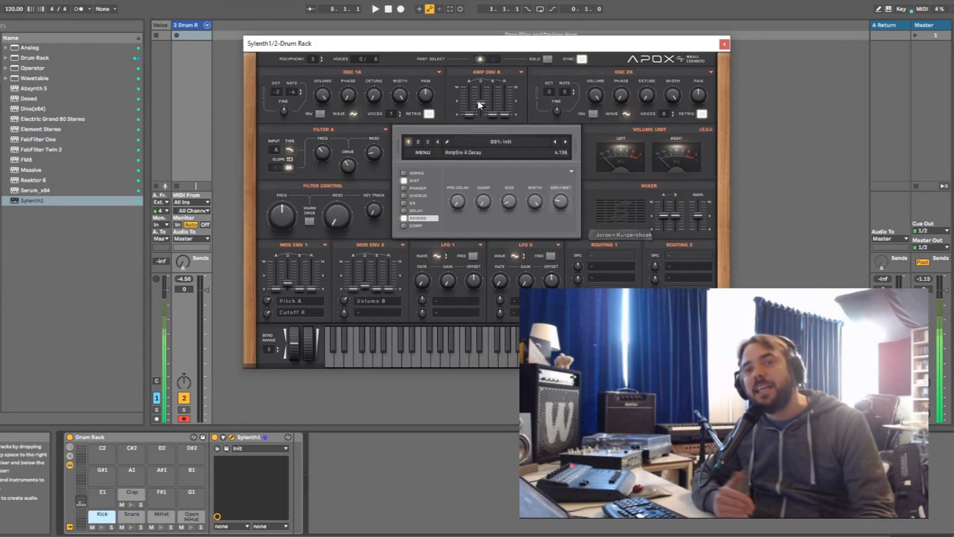
mouse_move(478, 99)
mouse_down()
mouse_move(479, 74)
mouse_move(491, 103)
mouse_up()
drag(489, 64, 492, 105)
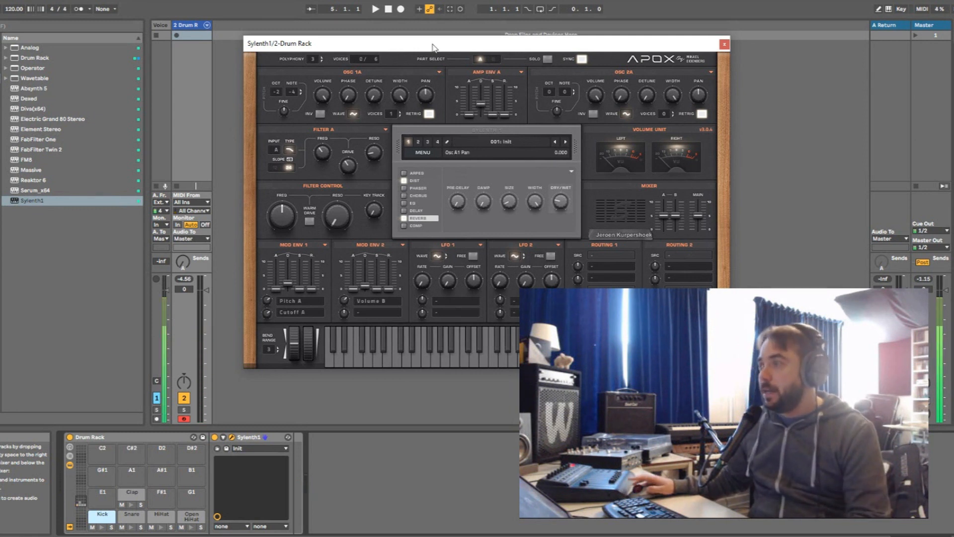
mouse_move(480, 105)
mouse_down()
mouse_move(481, 69)
mouse_move(490, 106)
mouse_up()
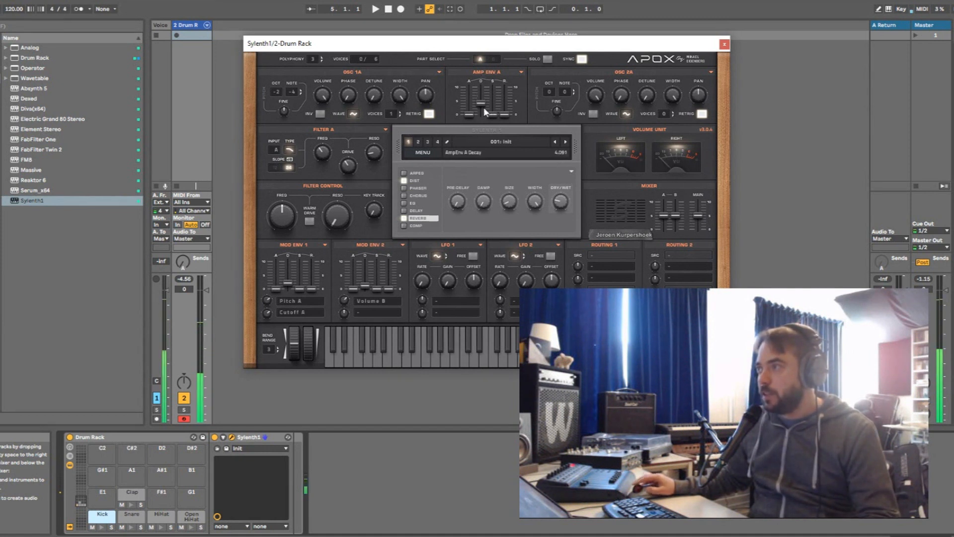
- Switch to the Arrangement View, move the synth window aside, unfold the Drum Rack track, and show the automation lanes
click(234, 81)
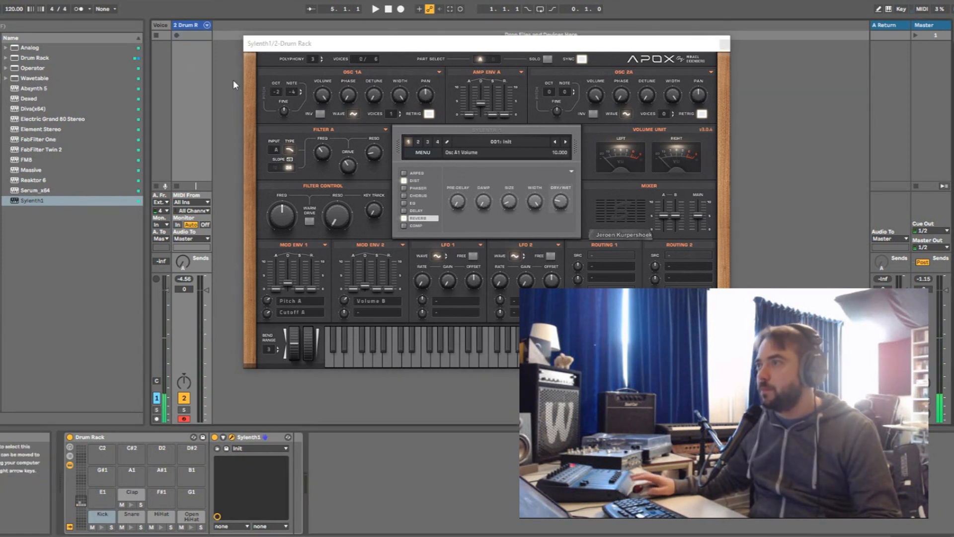
key(Tab)
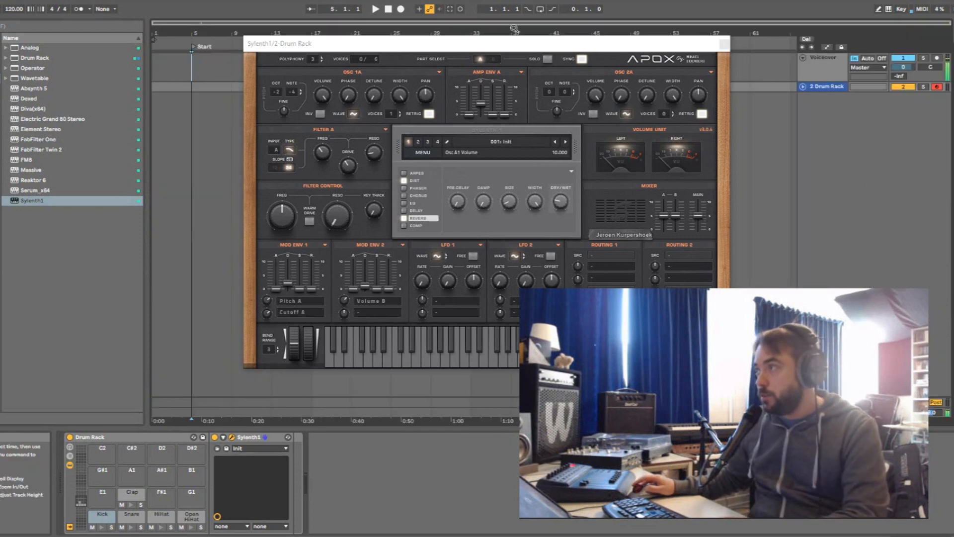
drag(504, 49, 279, 76)
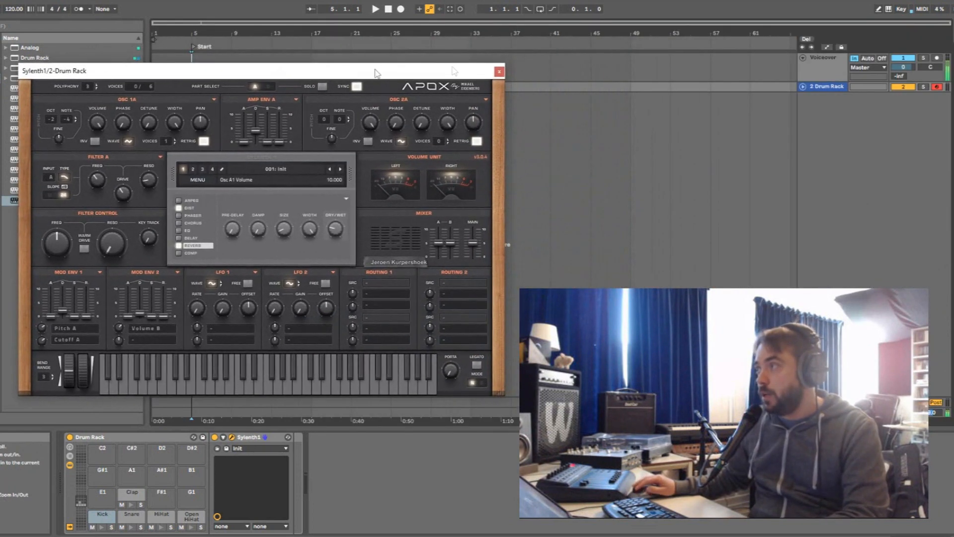
click(803, 87)
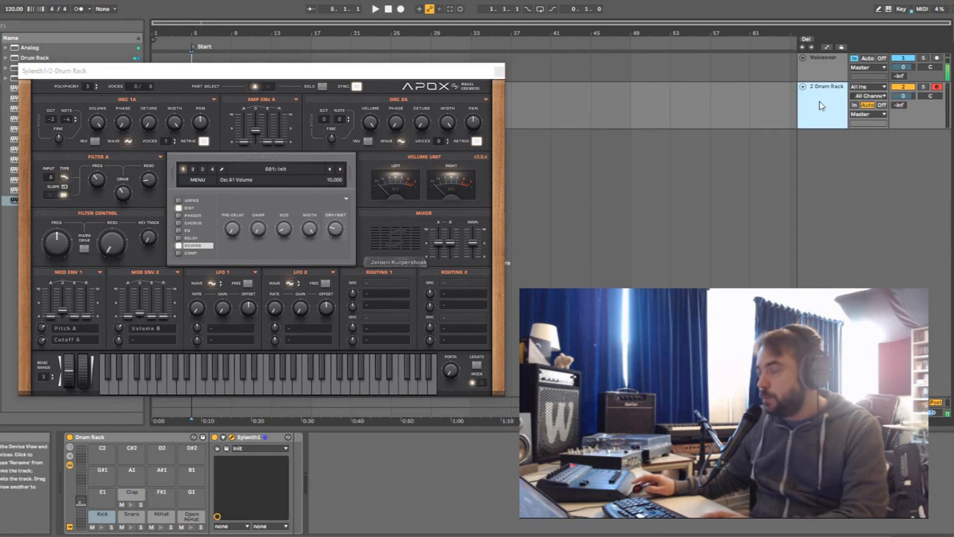
key(a)
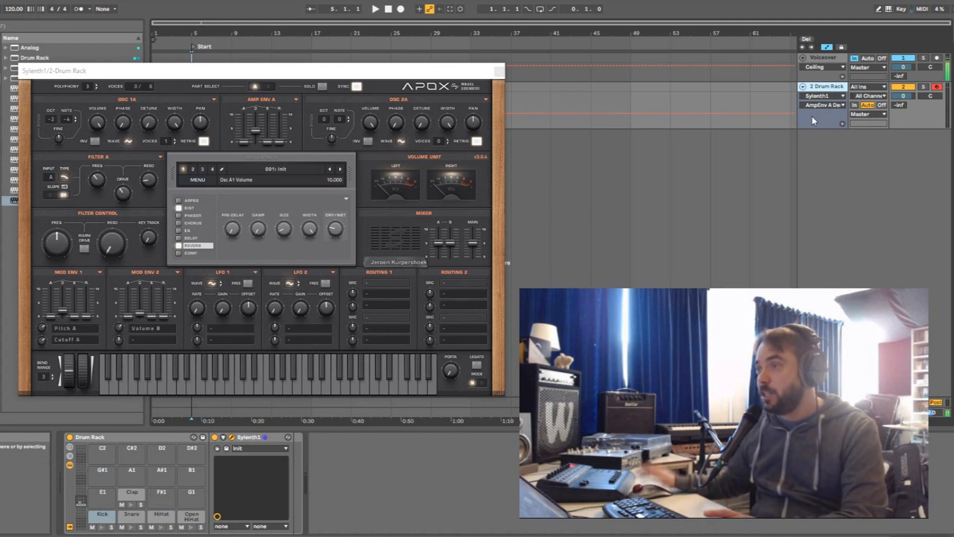
- Expose the kick's AmpEnv A Decay parameter on its device through the automation lane, with the decay at about 3.95
drag(255, 126, 255, 134)
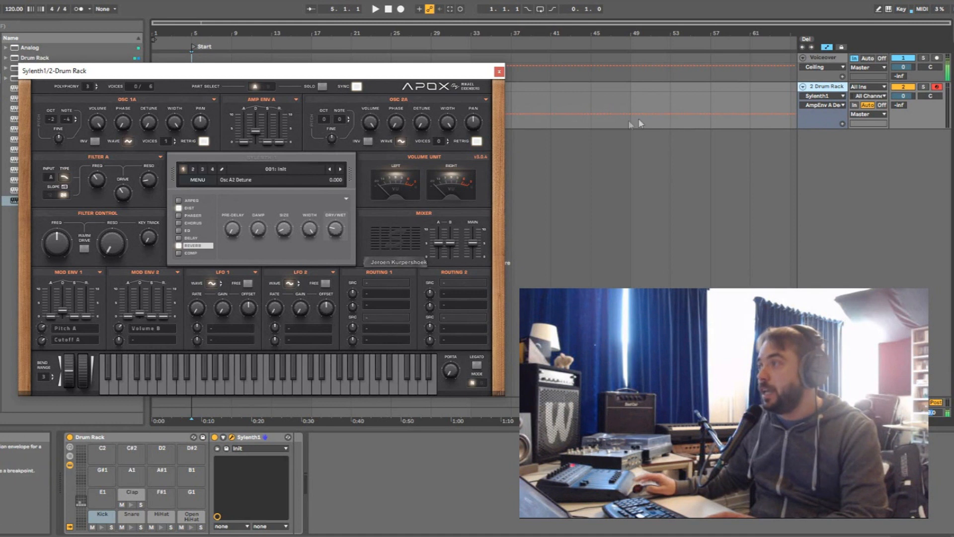
click(608, 115)
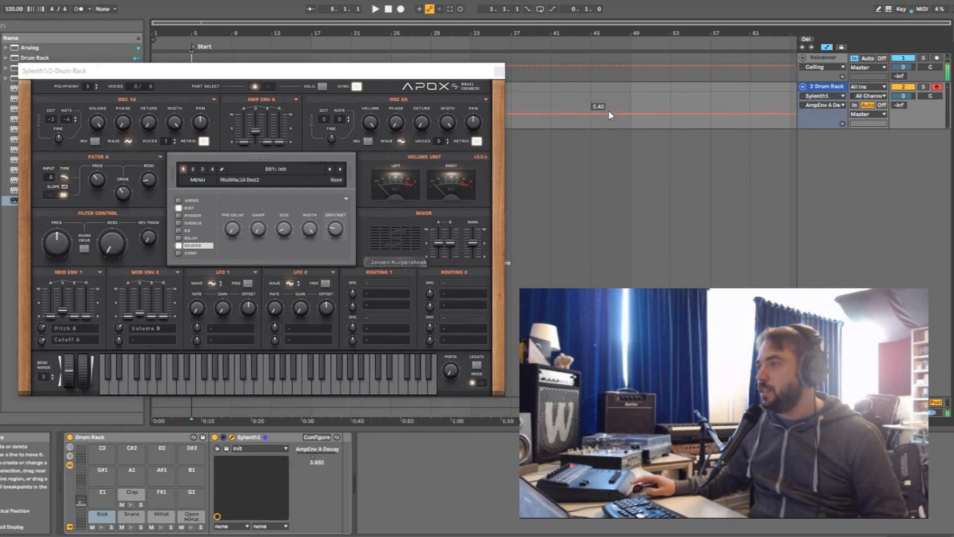
drag(608, 110, 608, 108)
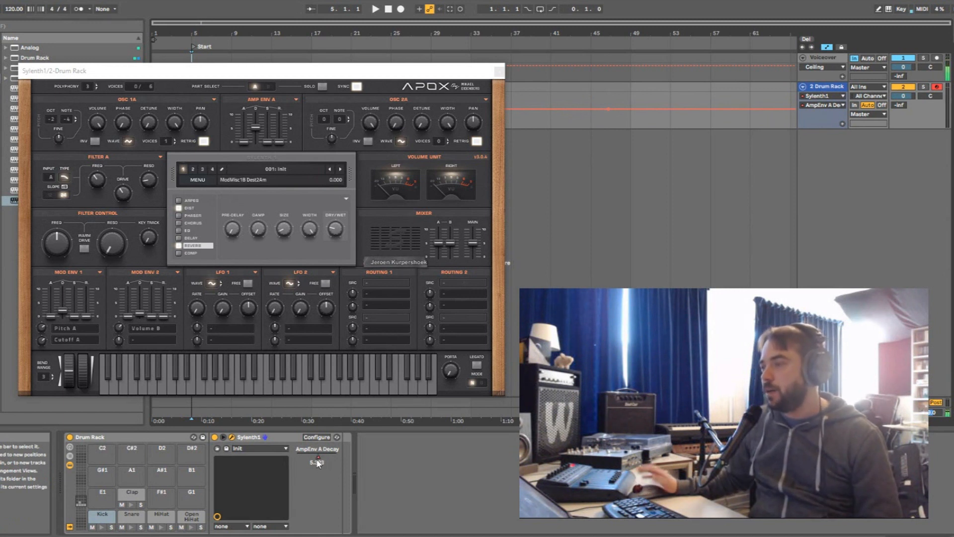
drag(609, 108, 612, 114)
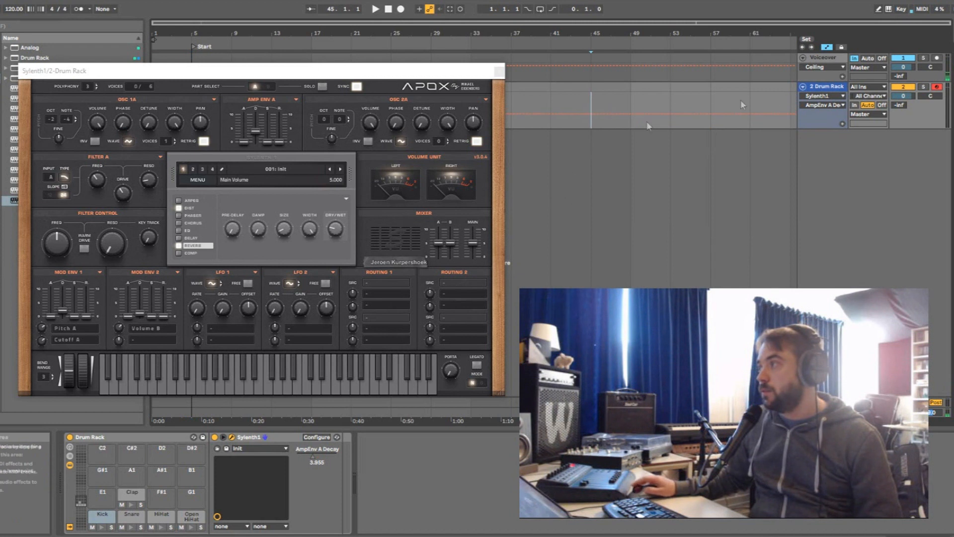
- Map the kick's AmpEnv A Decay to Macro 1, rename the macro Kick Decay, and set it to 41
right_click(313, 458)
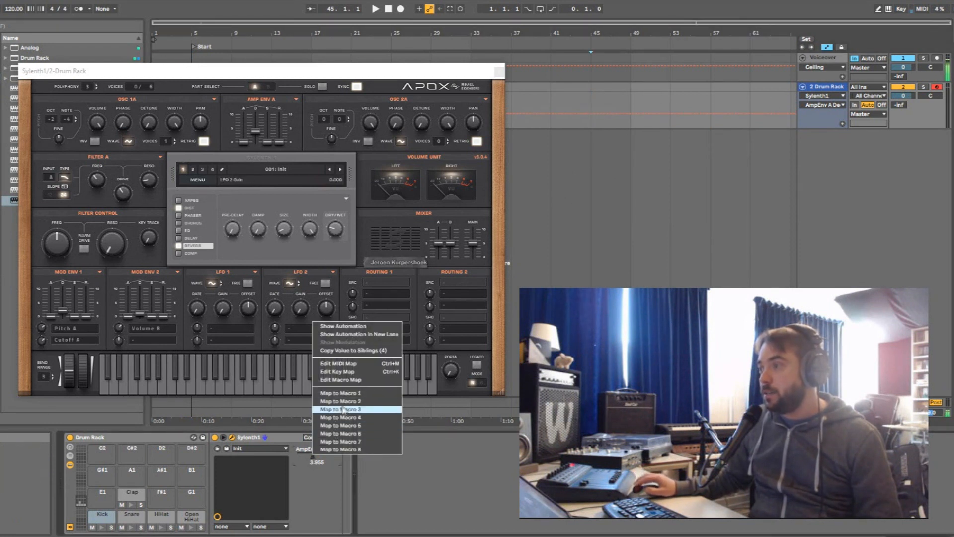
click(340, 393)
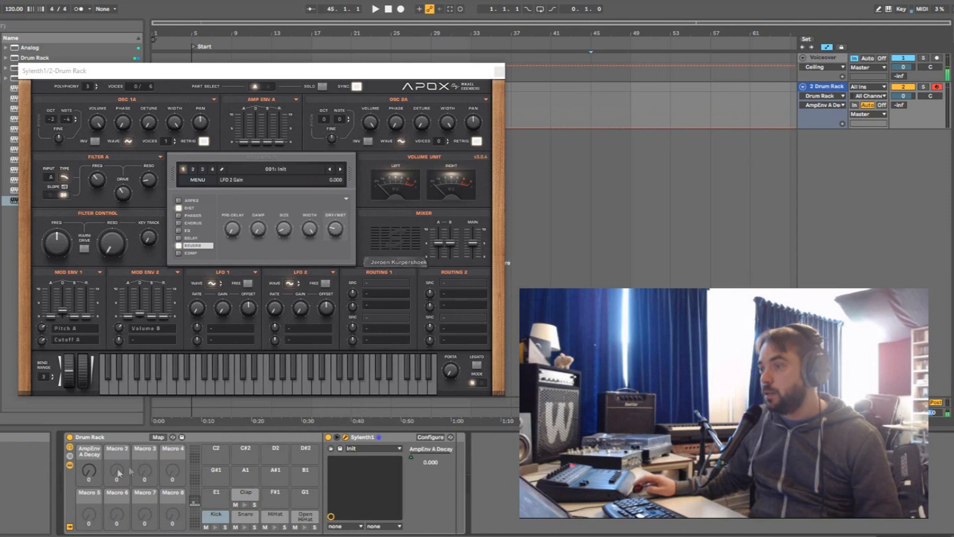
mouse_move(90, 472)
mouse_down()
mouse_move(93, 436)
mouse_move(93, 476)
mouse_up()
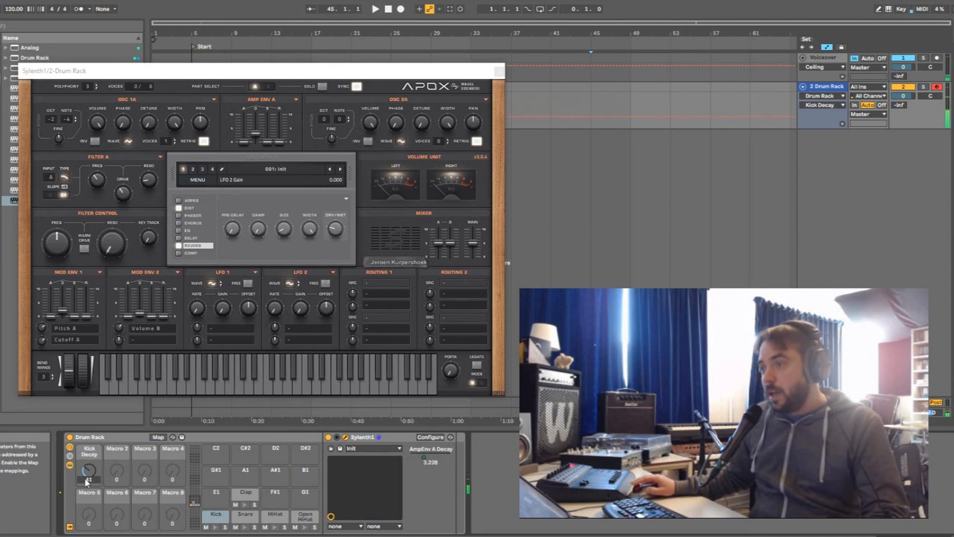
- Close the kick's synth, open the Snare pad's Sylenth1, and expose its AmpEnv A Decay on the device through the automation lane
click(499, 71)
click(244, 521)
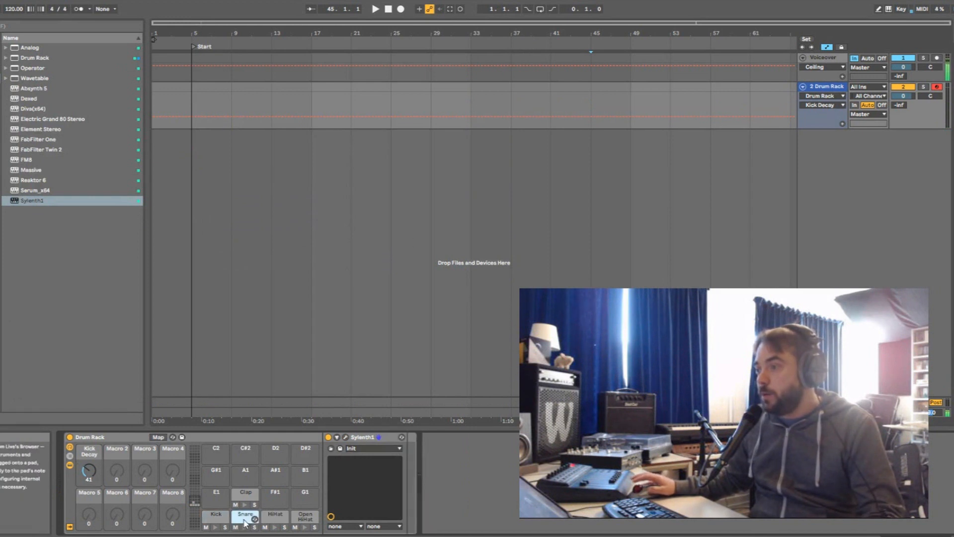
click(346, 436)
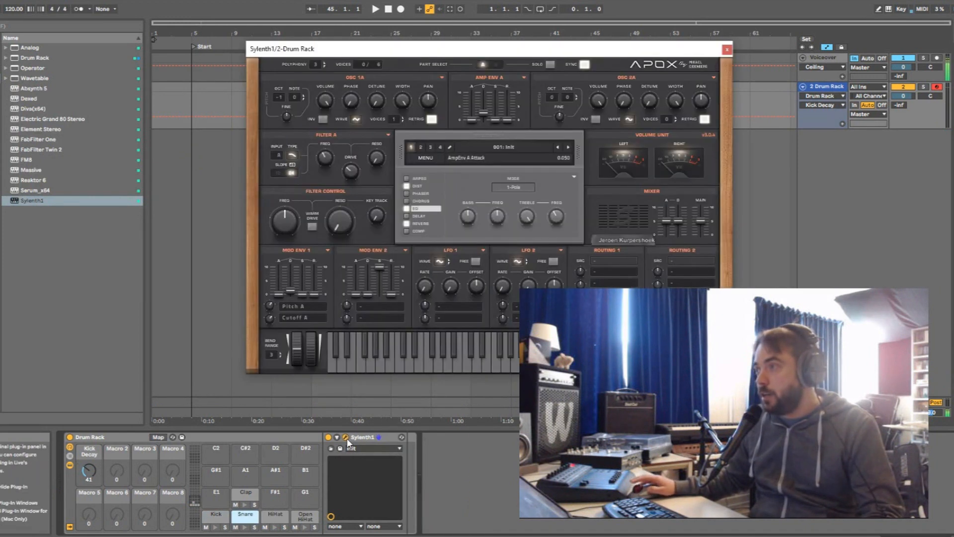
click(434, 118)
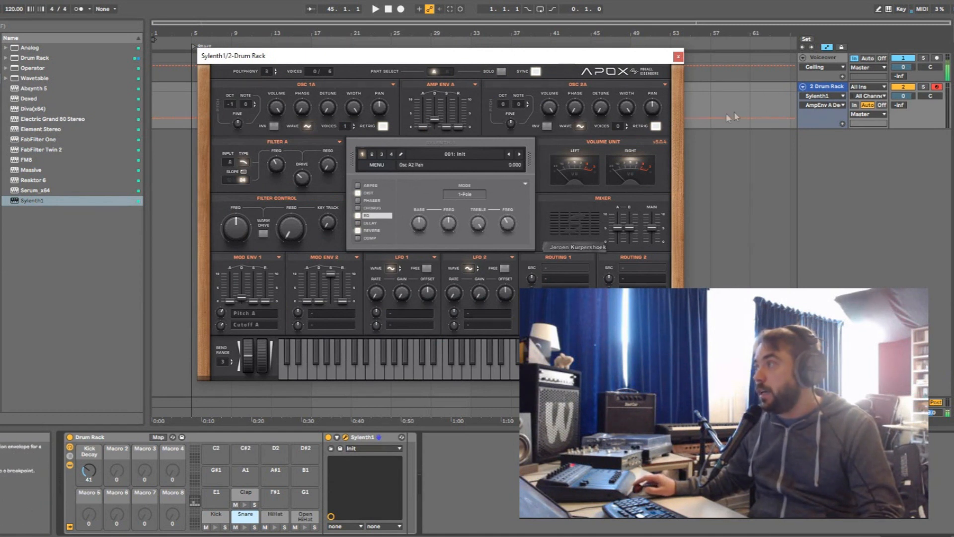
click(711, 118)
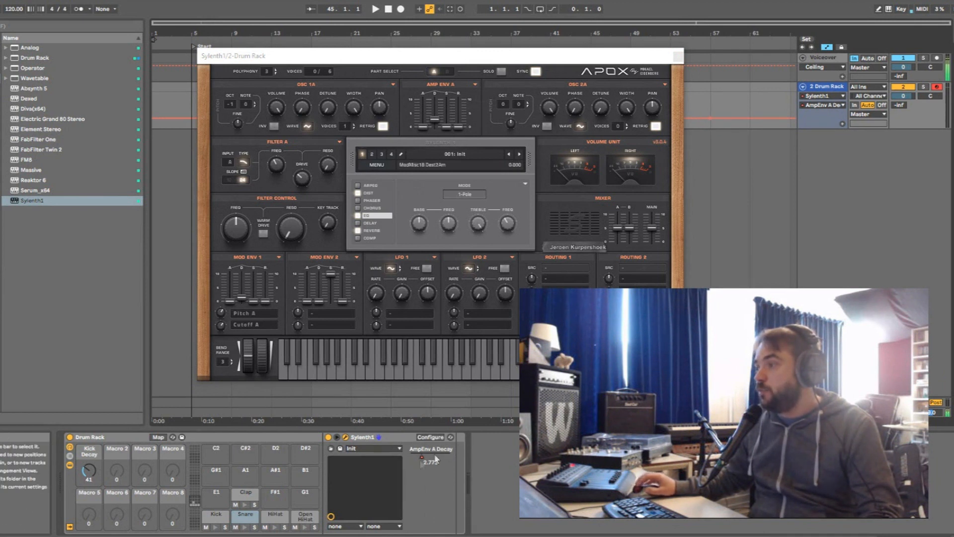
right_click(713, 121)
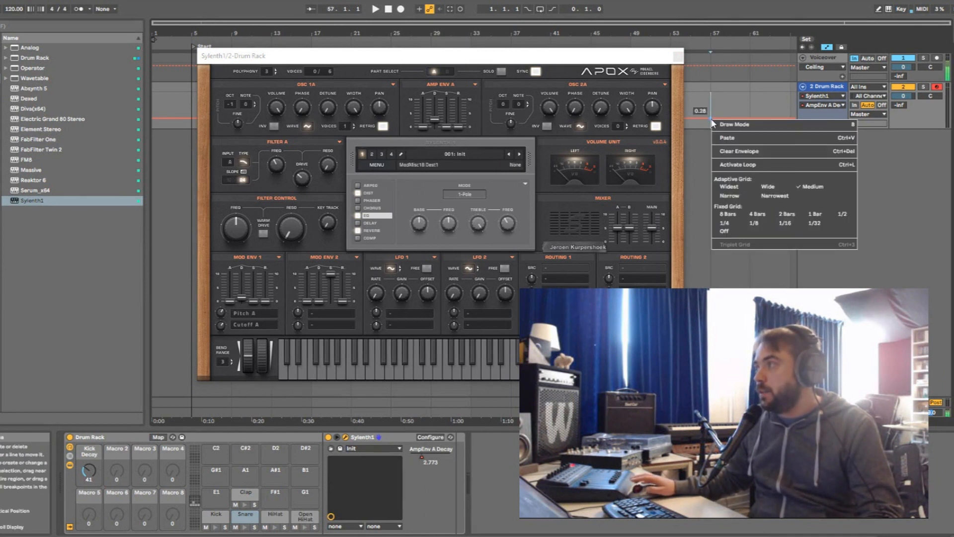
key(Escape)
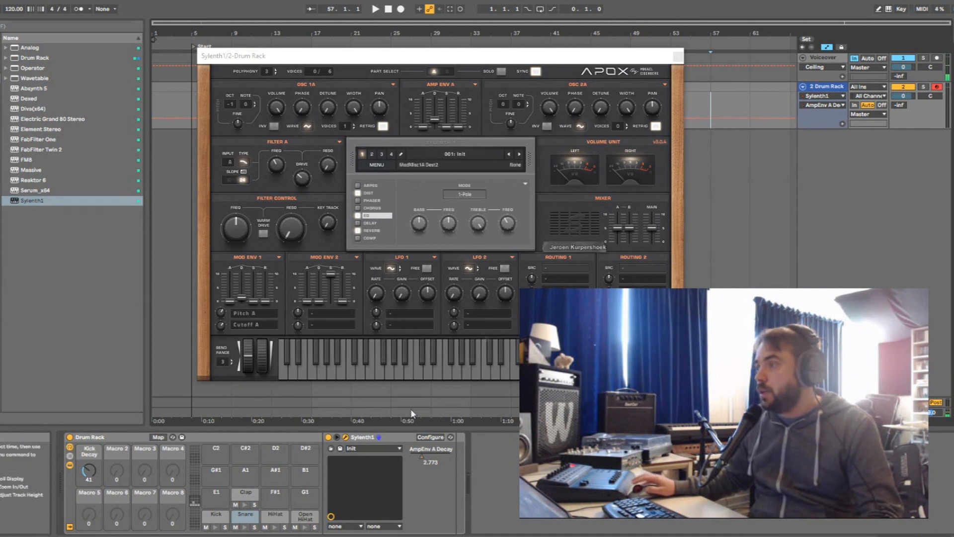
- Map the snare's AmpEnv A Decay to Macro 2 and set the macro to 35
right_click(422, 455)
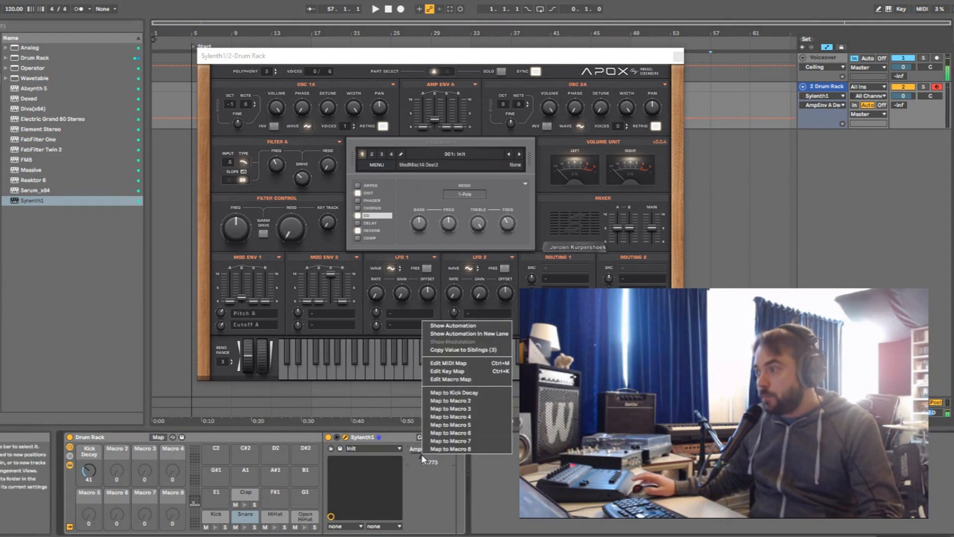
click(464, 400)
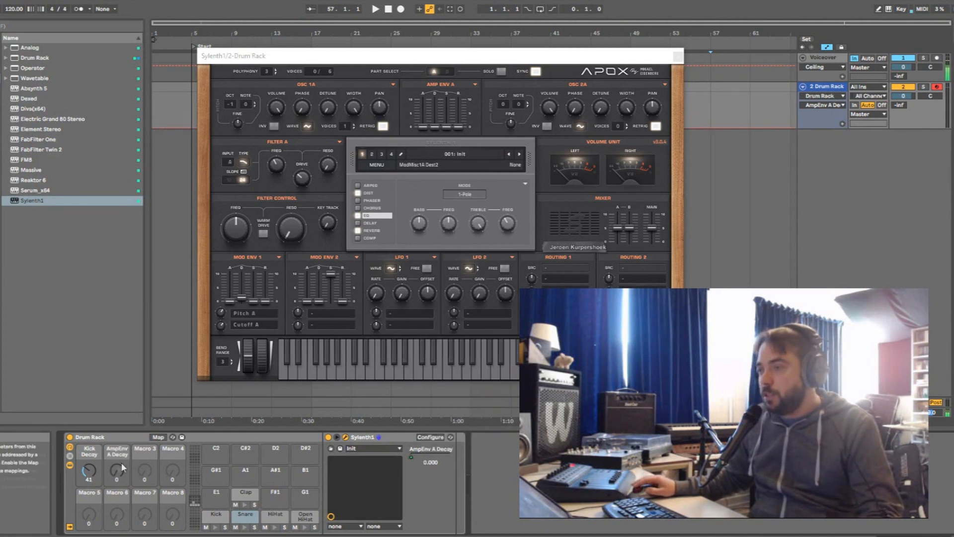
drag(118, 467, 117, 455)
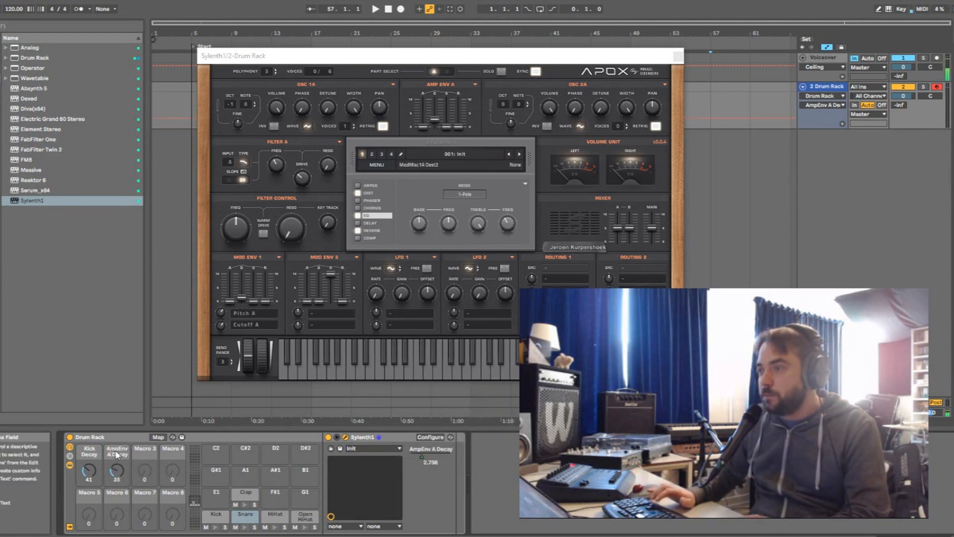
- Rename the snare's decay macro to Snare Decay
key(BackSpace)
key(BackSpace)
key(BackSpace)
key(BackSpace)
key(BackSpace)
key(BackSpace)
key(BackSpace)
key(BackSpace)
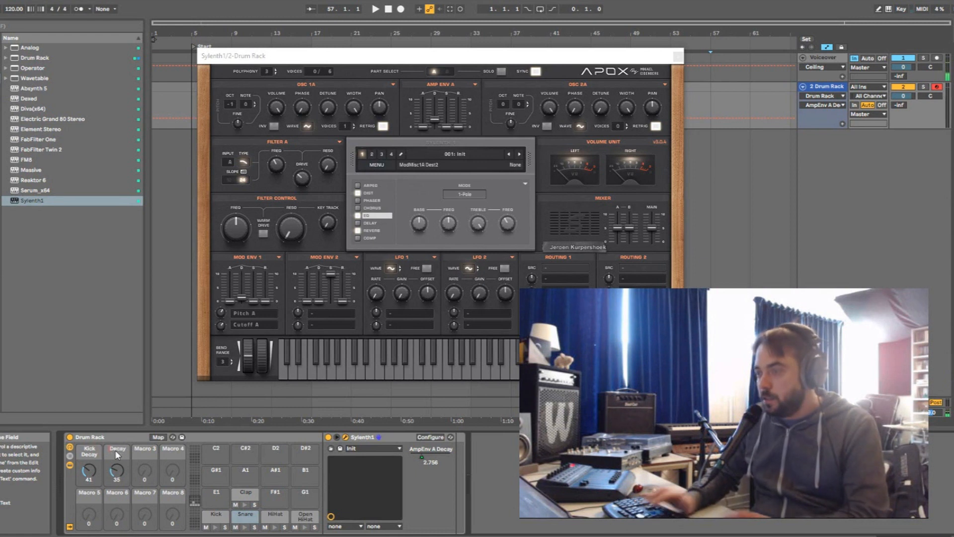
text(Snare)
key(Return)
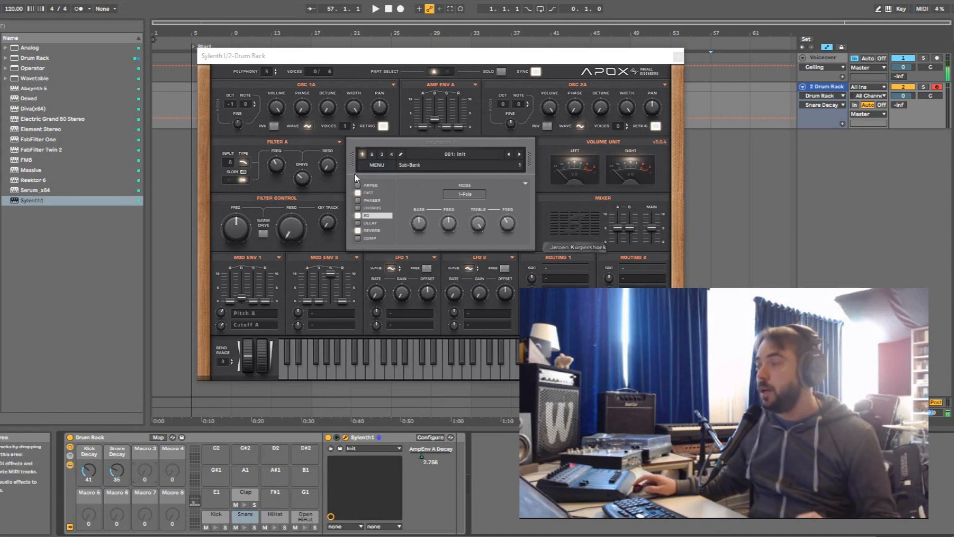
- Expose Osc A1 Note on the Kick pad's Sylenth1, map it to Macro 3, and set the macro to 37
click(218, 515)
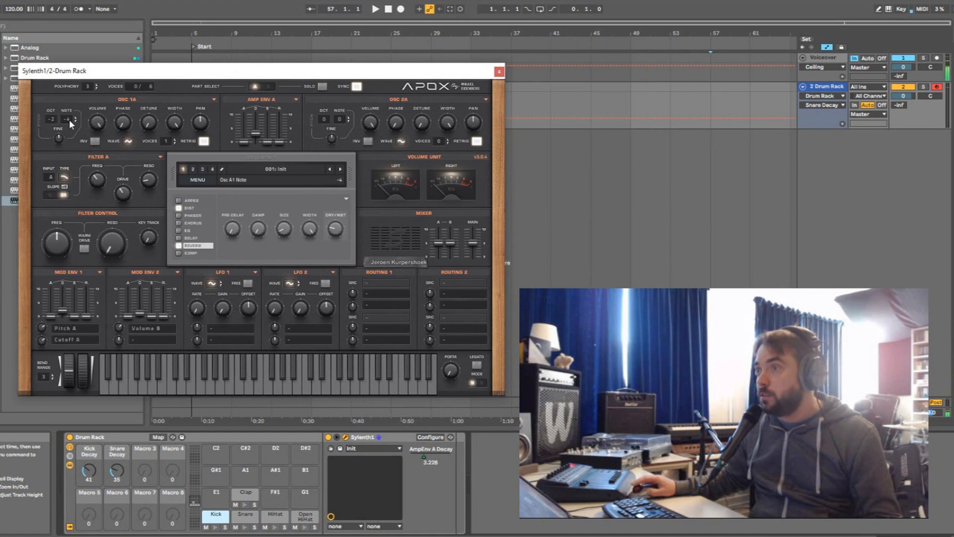
click(70, 121)
click(507, 343)
right_click(418, 479)
click(467, 437)
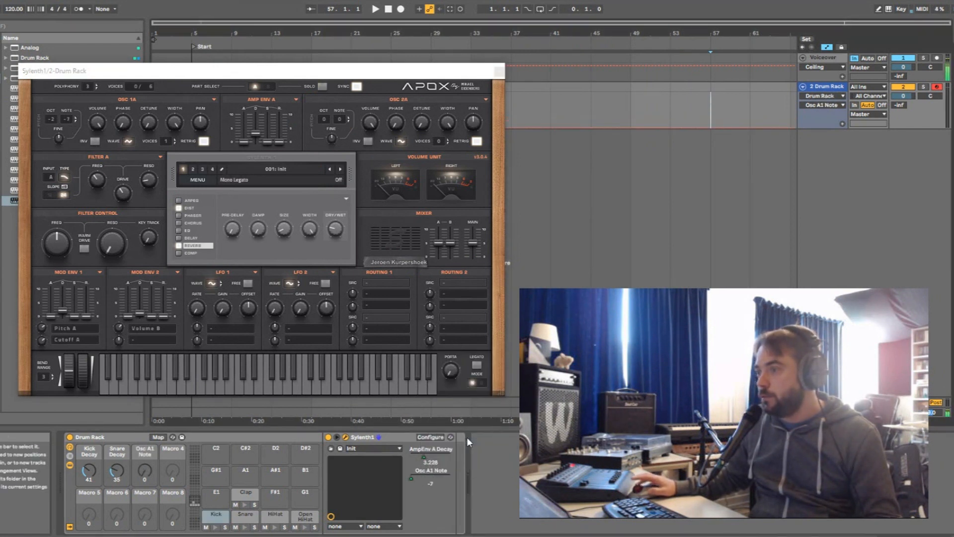
drag(145, 472, 149, 436)
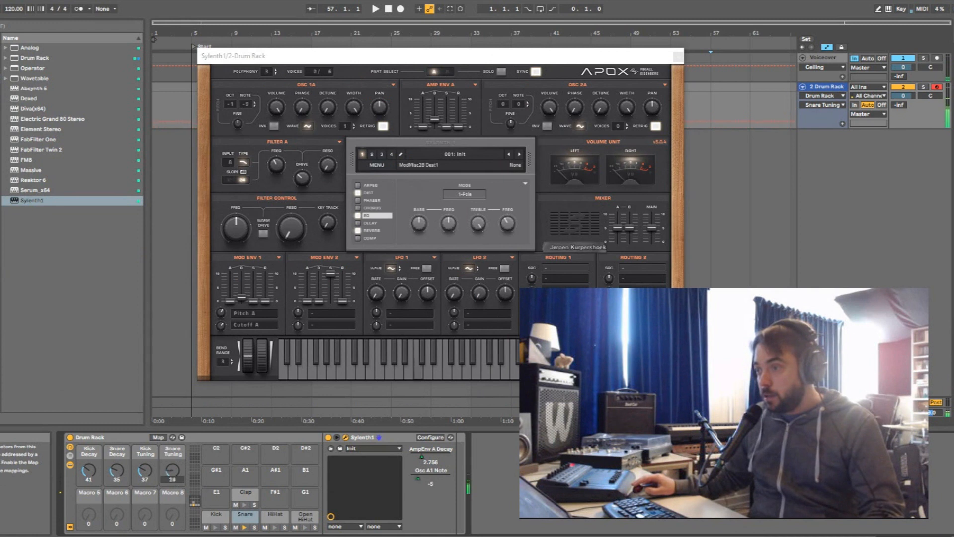
- Raise the Snare Tuning macro until the snare's Osc A1 Note is at +2
mouse_move(172, 470)
mouse_down()
mouse_move(173, 443)
mouse_move(174, 476)
mouse_up()
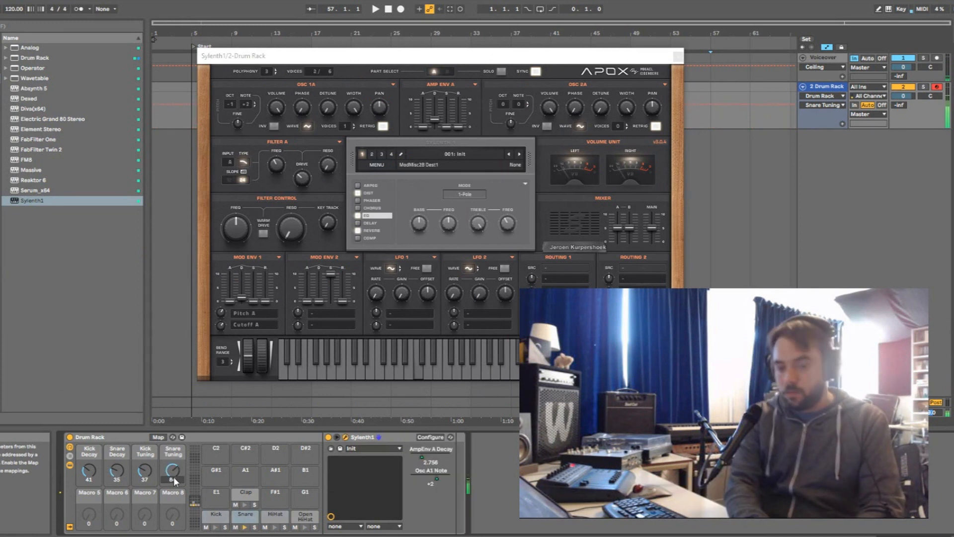